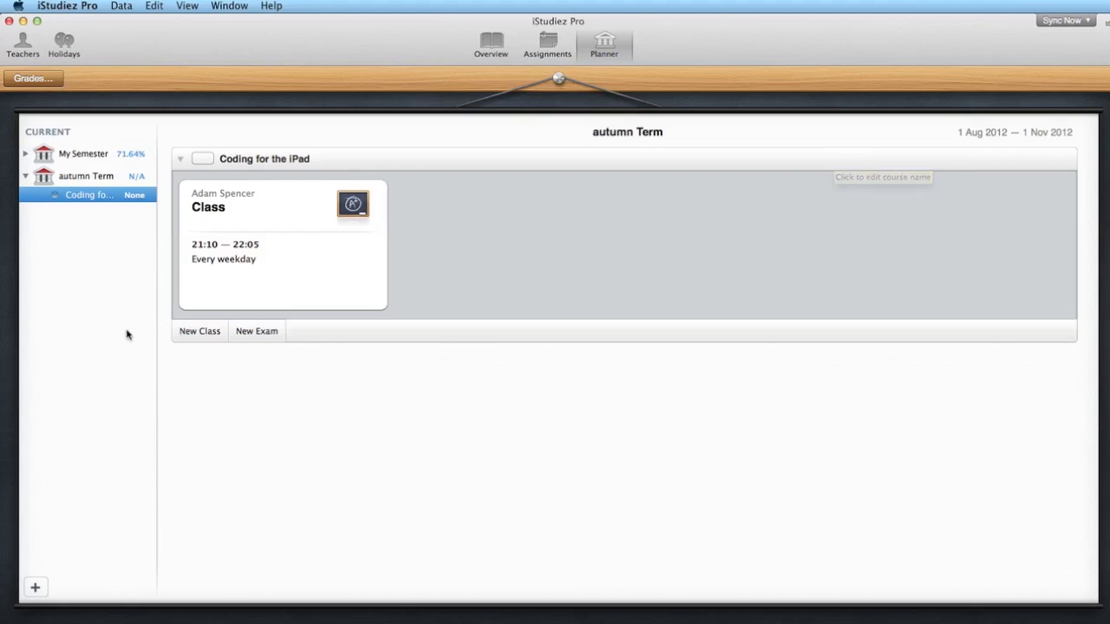
Expand My Semester and look through the Multivariable Calculus classes and the semester's course list
{"action": "left_click", "coordinate": [25, 155]}
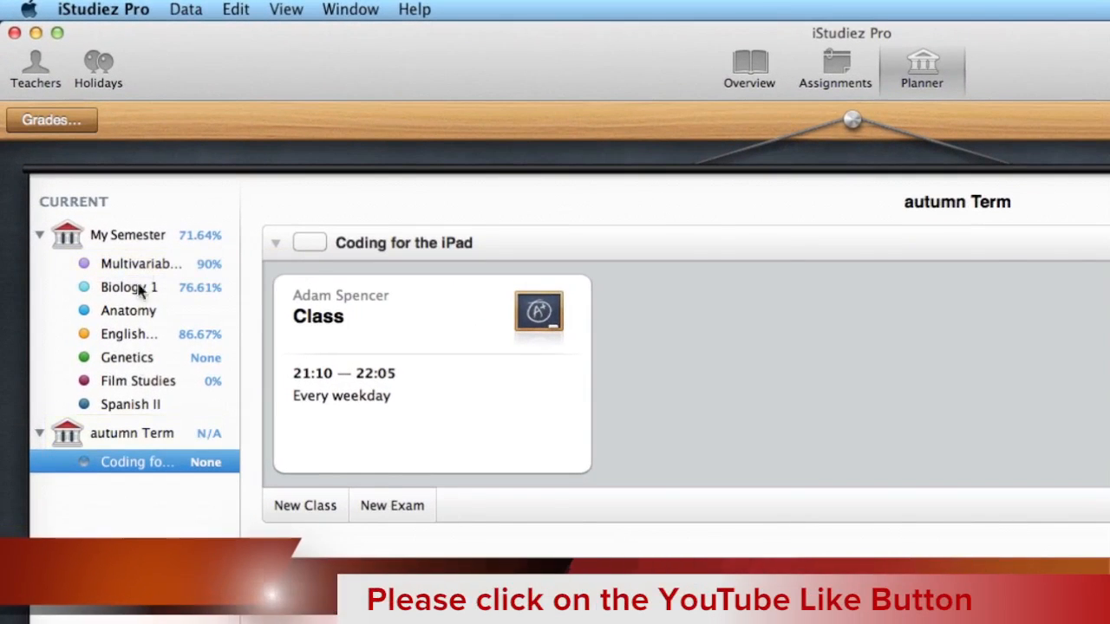
{"action": "left_click", "coordinate": [154, 263]}
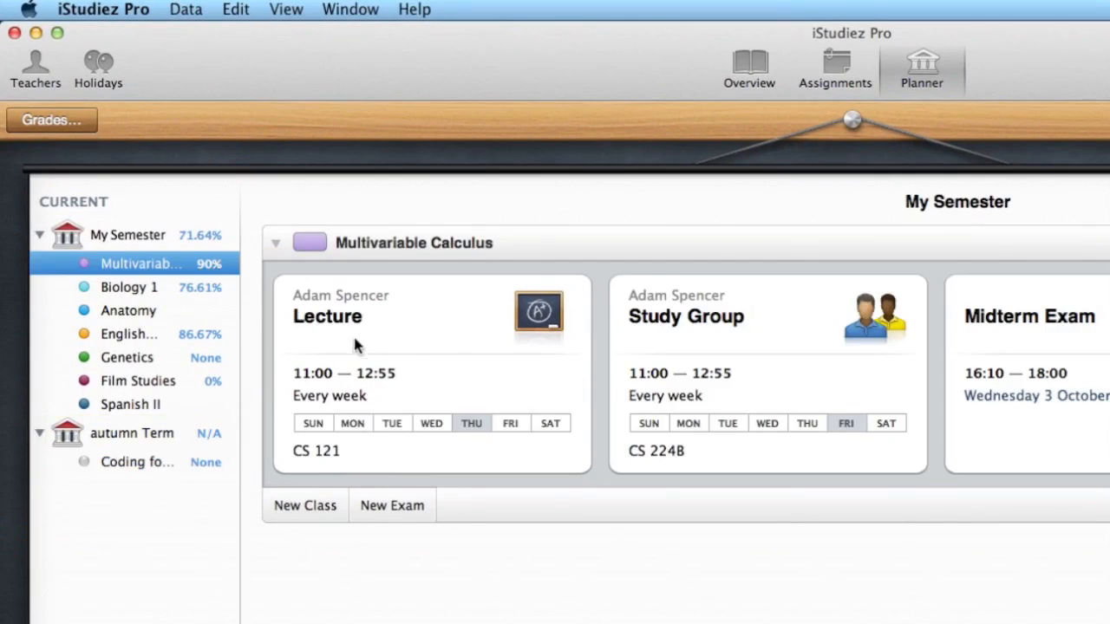
{"action": "left_click", "coordinate": [130, 235]}
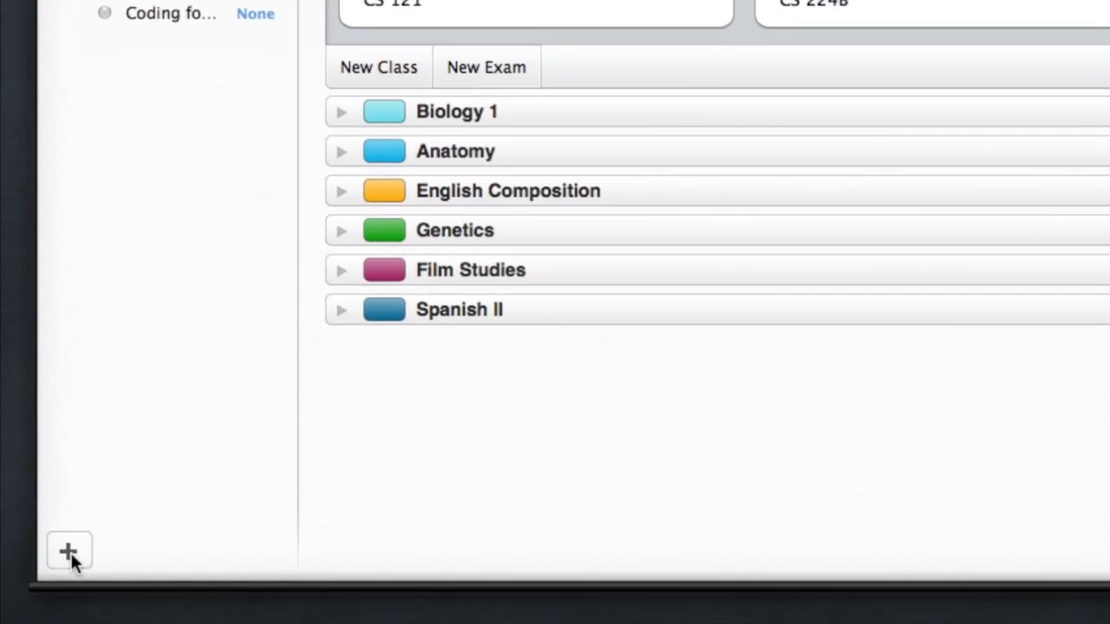
Add a new term and create a subject named Creative writing in it
{"action": "left_click", "coordinate": [58, 623]}
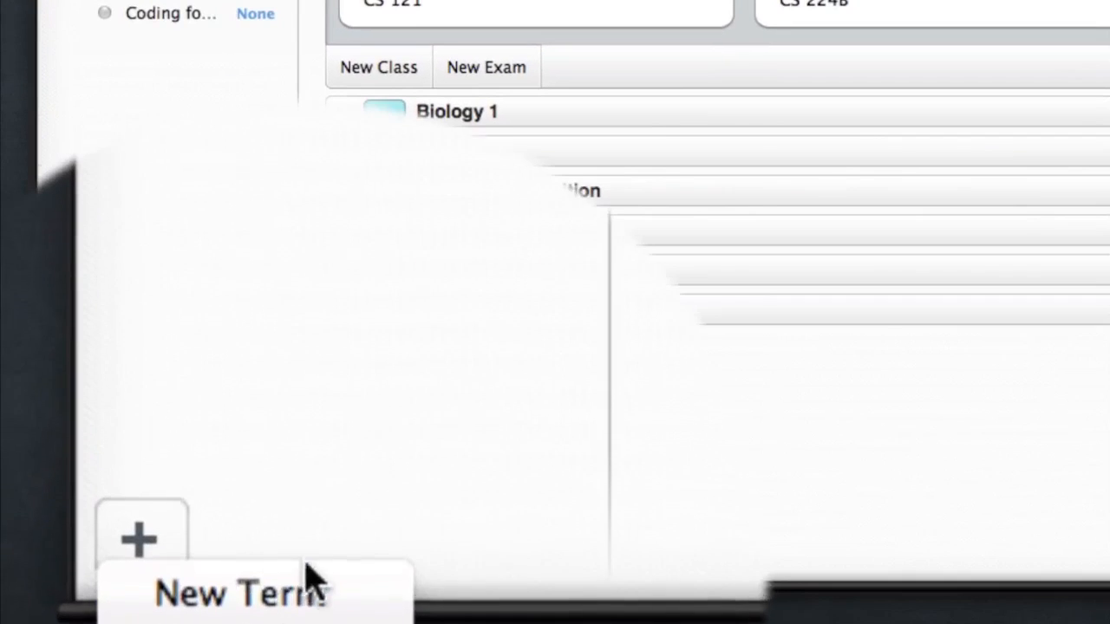
{"action": "left_click", "coordinate": [351, 590]}
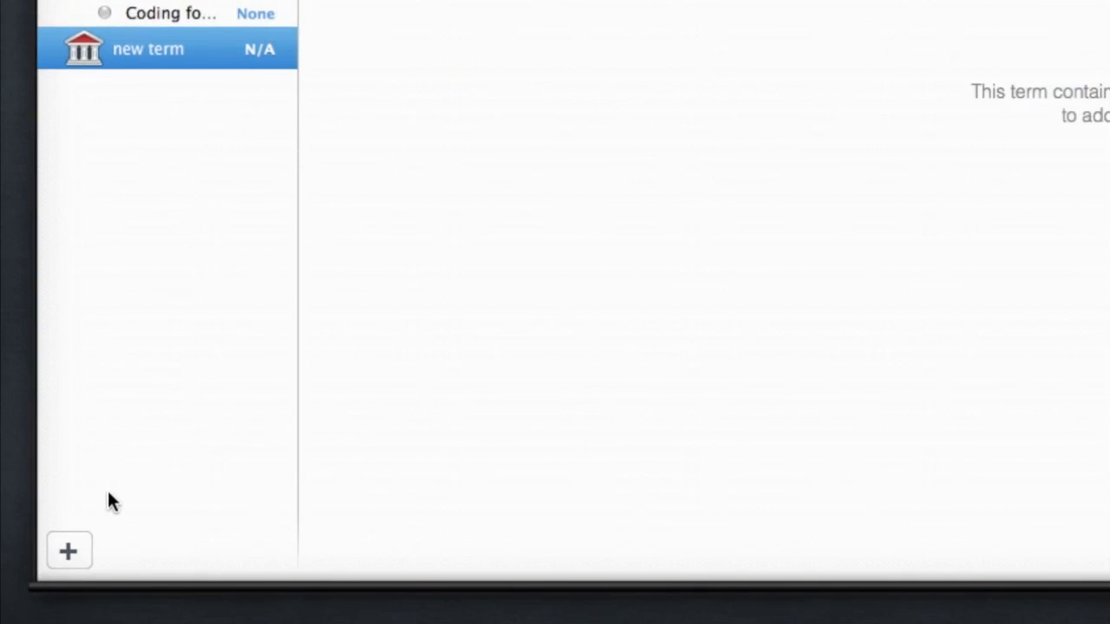
{"action": "left_click", "coordinate": [63, 556]}
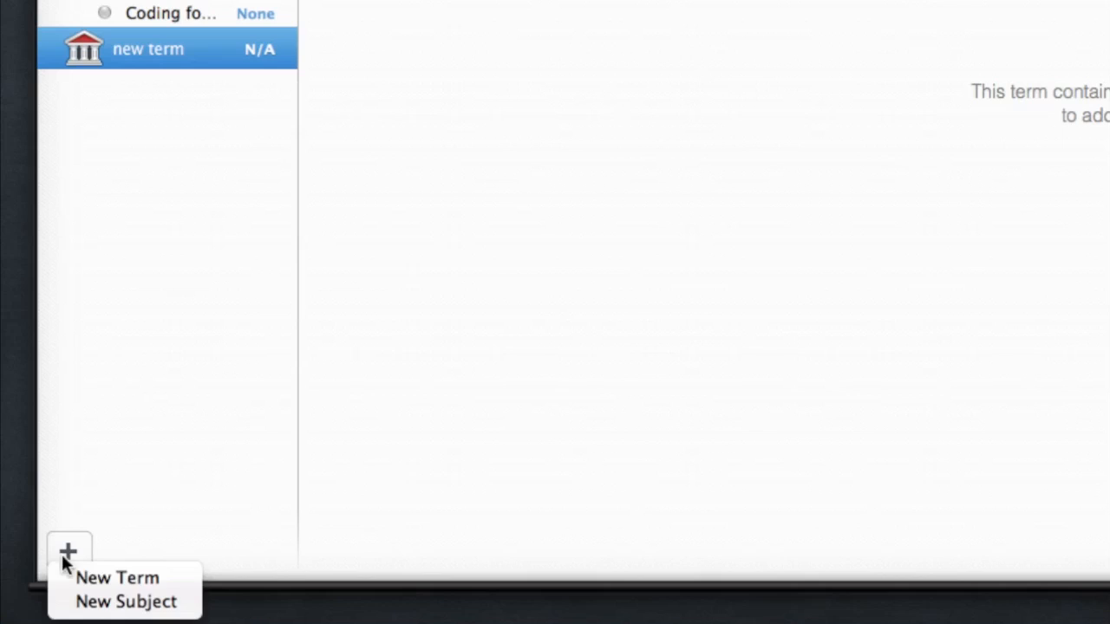
{"action": "left_click", "coordinate": [105, 604]}
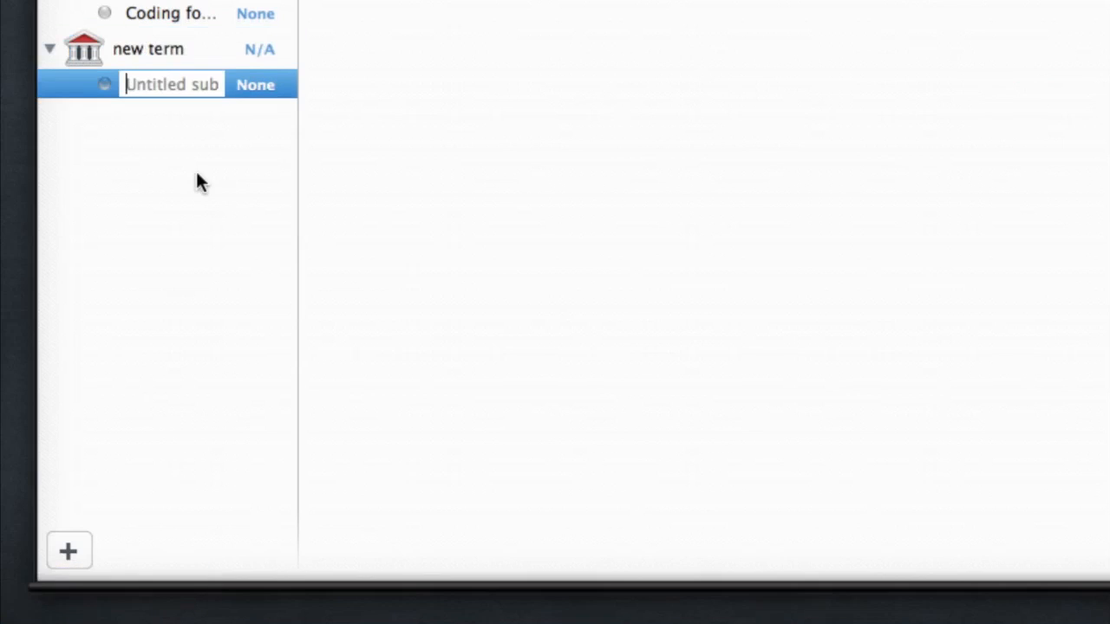
{"action": "type", "text": "Creative writing"}
{"action": "key", "text": "Return"}
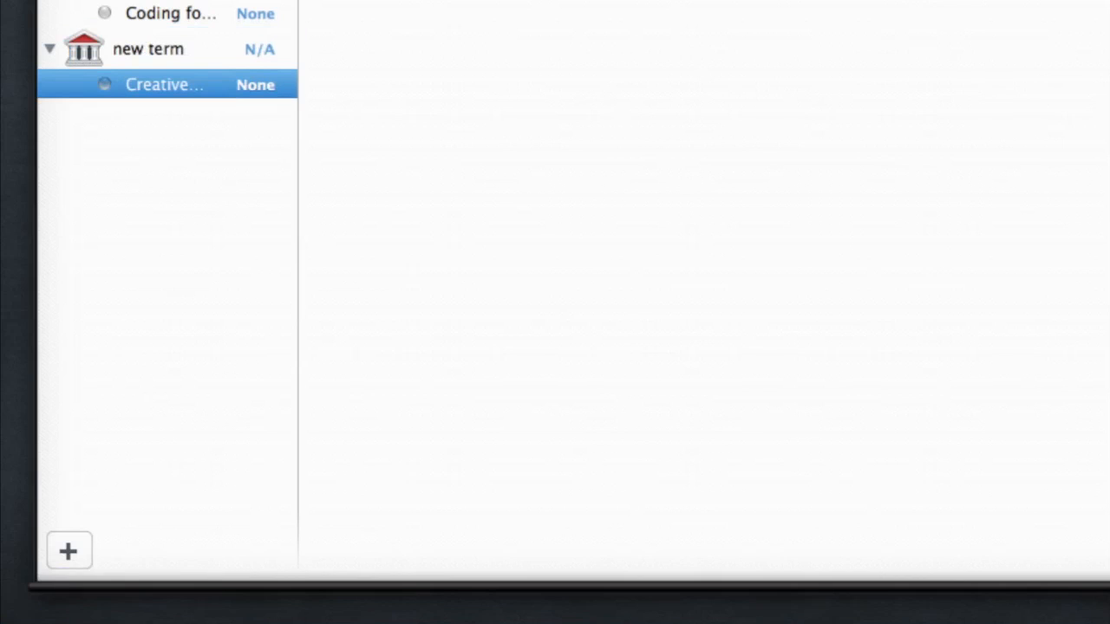
Start a new class for Creative writing running from 04/11/2012 to 07/01/2013
{"action": "left_click", "coordinate": [369, 69]}
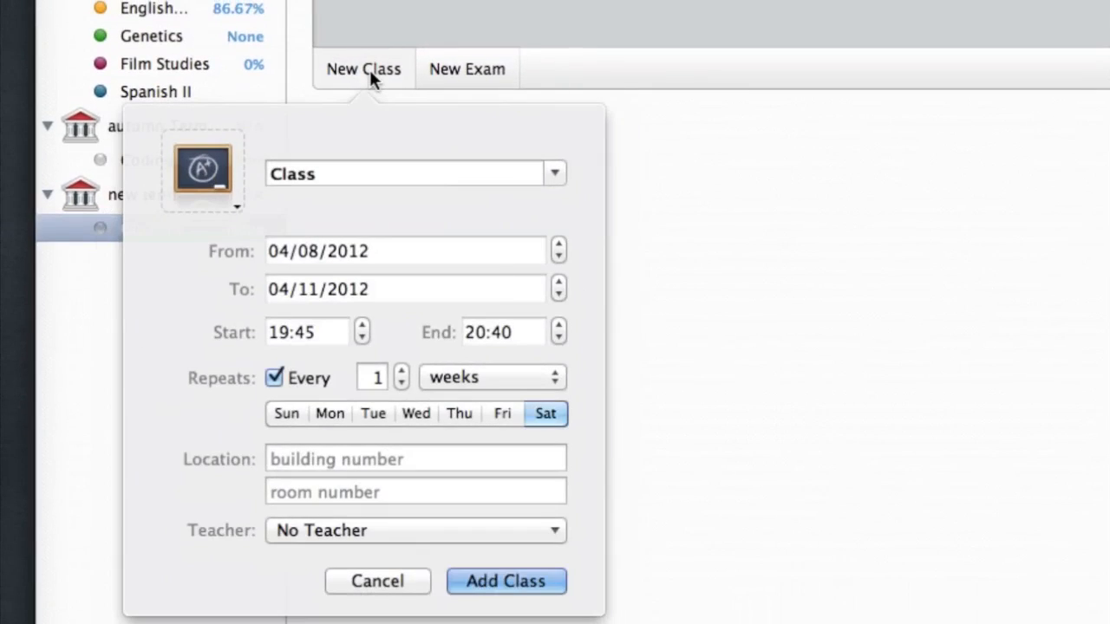
{"action": "left_click", "coordinate": [559, 245]}
{"action": "left_click", "coordinate": [559, 245]}
{"action": "left_click", "coordinate": [558, 245]}
{"action": "left_click", "coordinate": [559, 284]}
{"action": "left_click", "coordinate": [559, 283]}
{"action": "left_click", "coordinate": [558, 284]}
{"action": "left_click", "coordinate": [357, 286]}
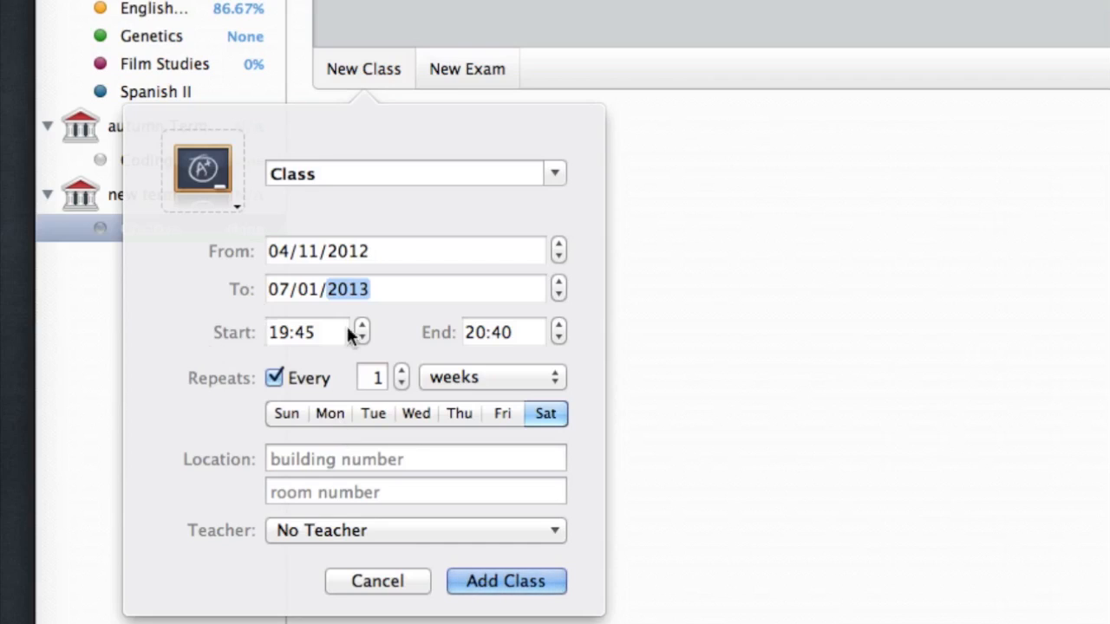
Set the class's end time to 21:30 and make it repeat weekly on Wednesday only
{"action": "left_click", "coordinate": [517, 337]}
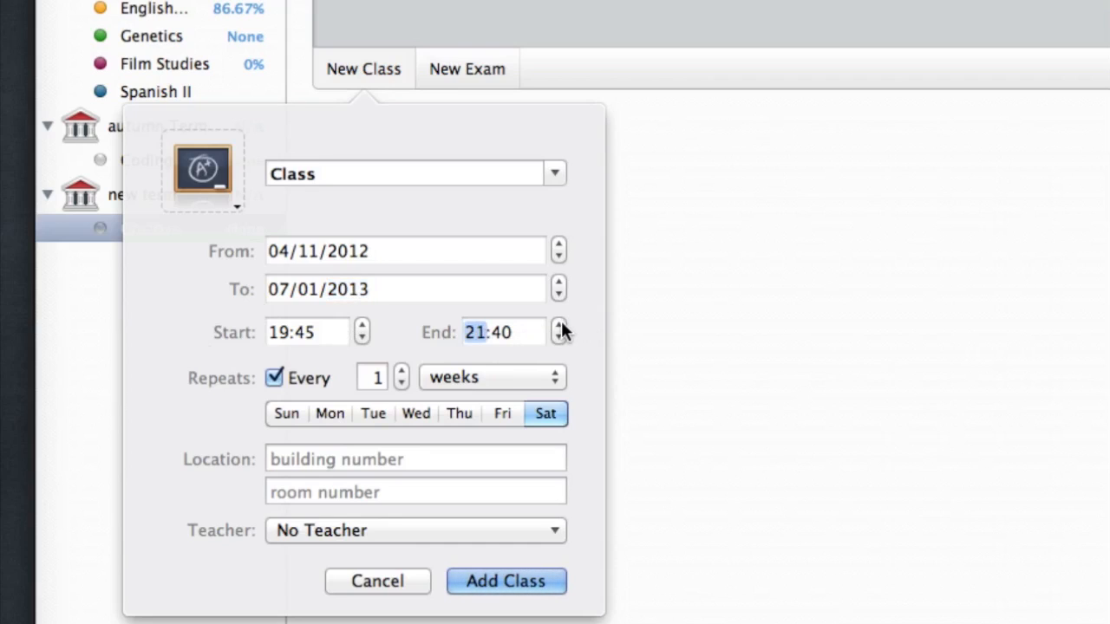
{"action": "key", "text": "Tab"}
{"action": "type", "text": "30"}
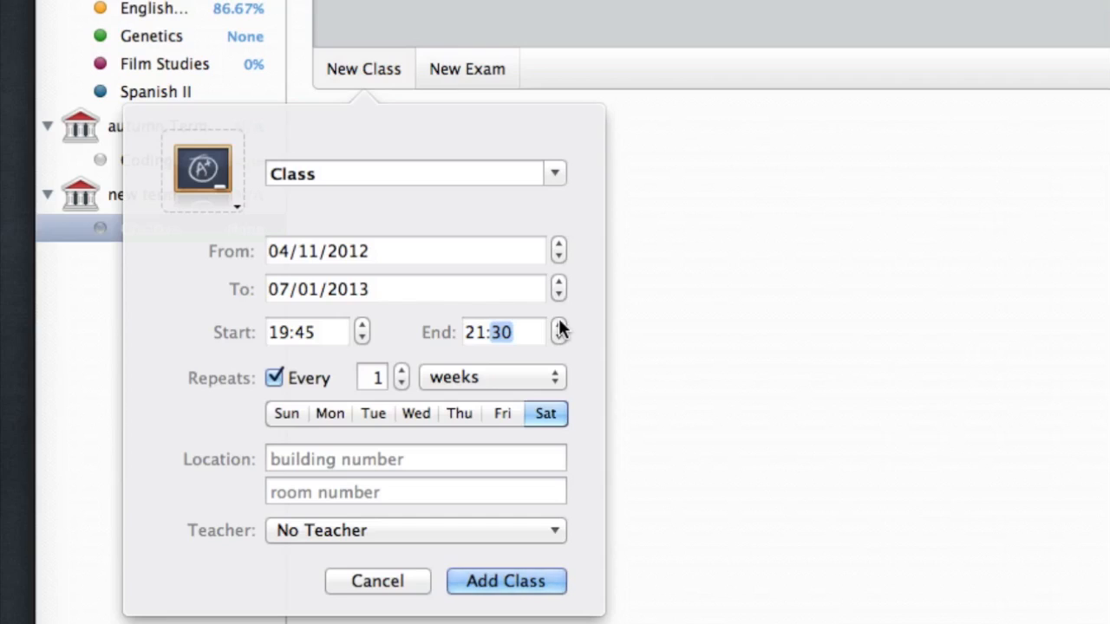
{"action": "left_click", "coordinate": [408, 414]}
{"action": "left_click", "coordinate": [548, 414]}
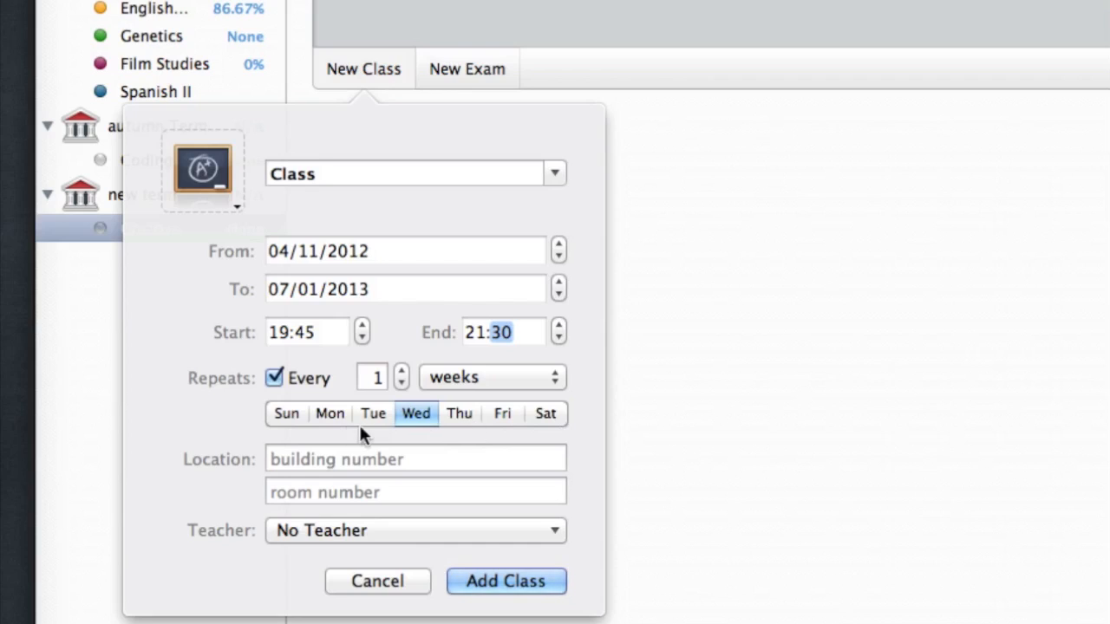
Set the class location to building one, room 52, assign the first listed teacher and add the class
{"action": "left_click", "coordinate": [362, 461]}
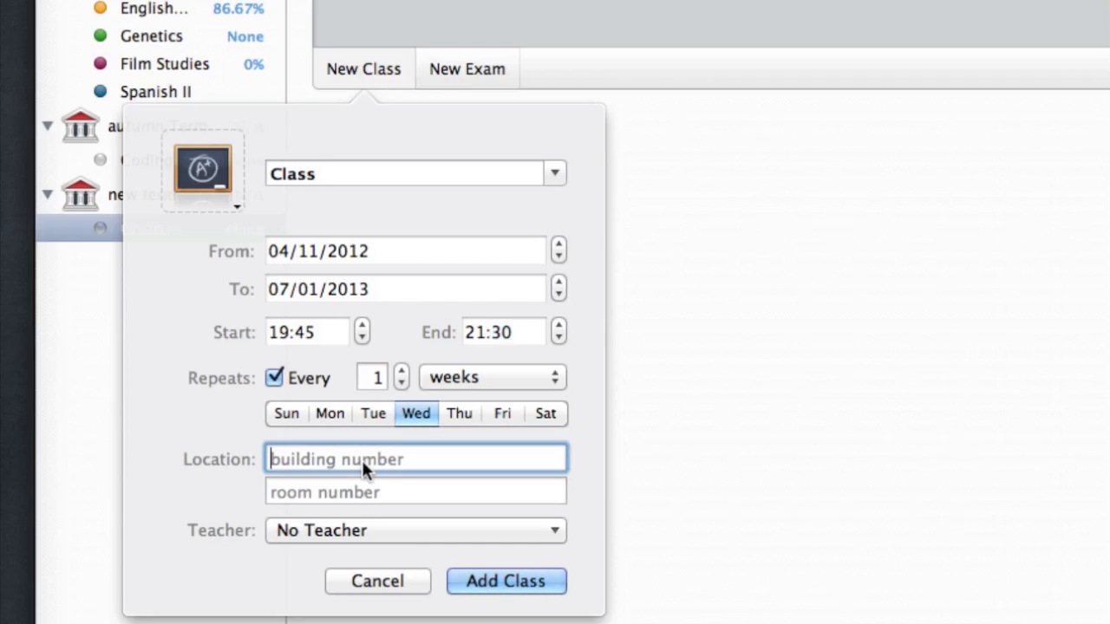
{"action": "type", "text": "one"}
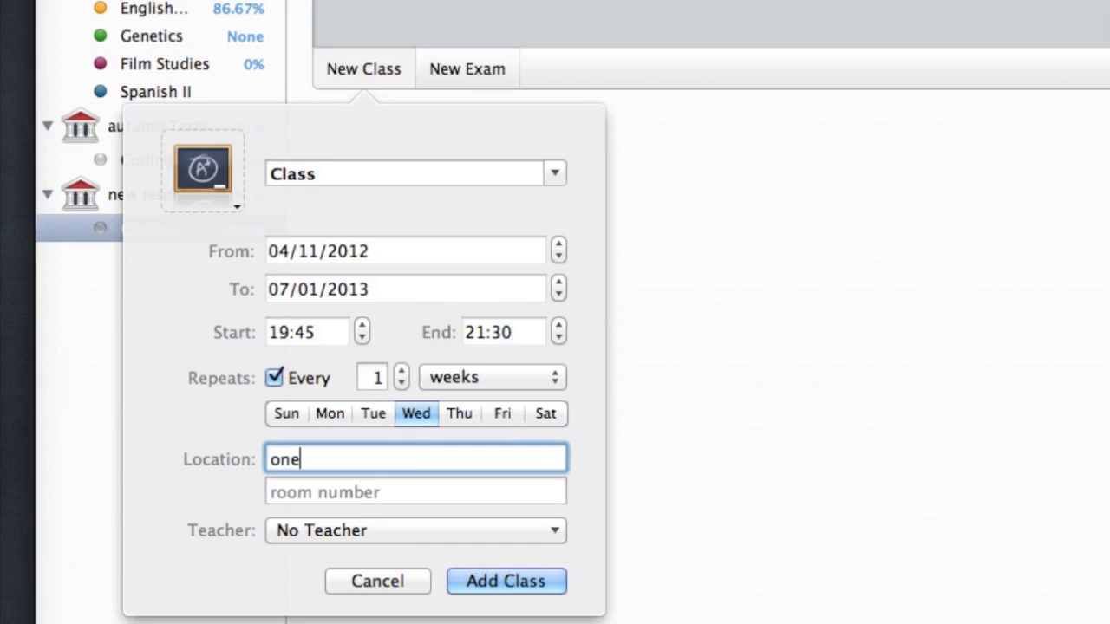
{"action": "left_click", "coordinate": [356, 490]}
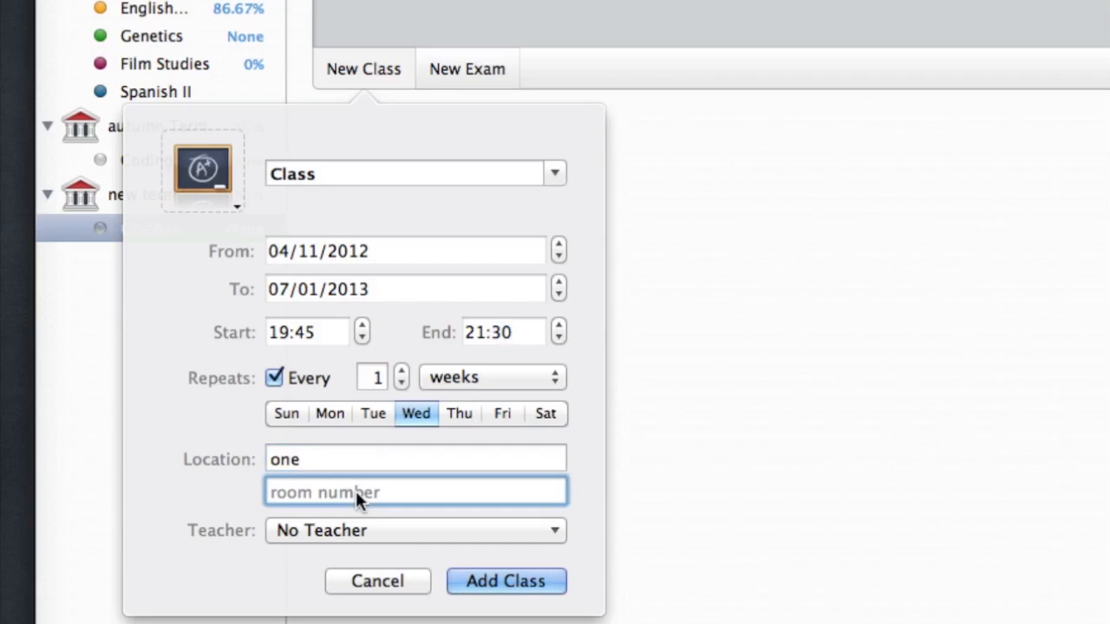
{"action": "type", "text": "52"}
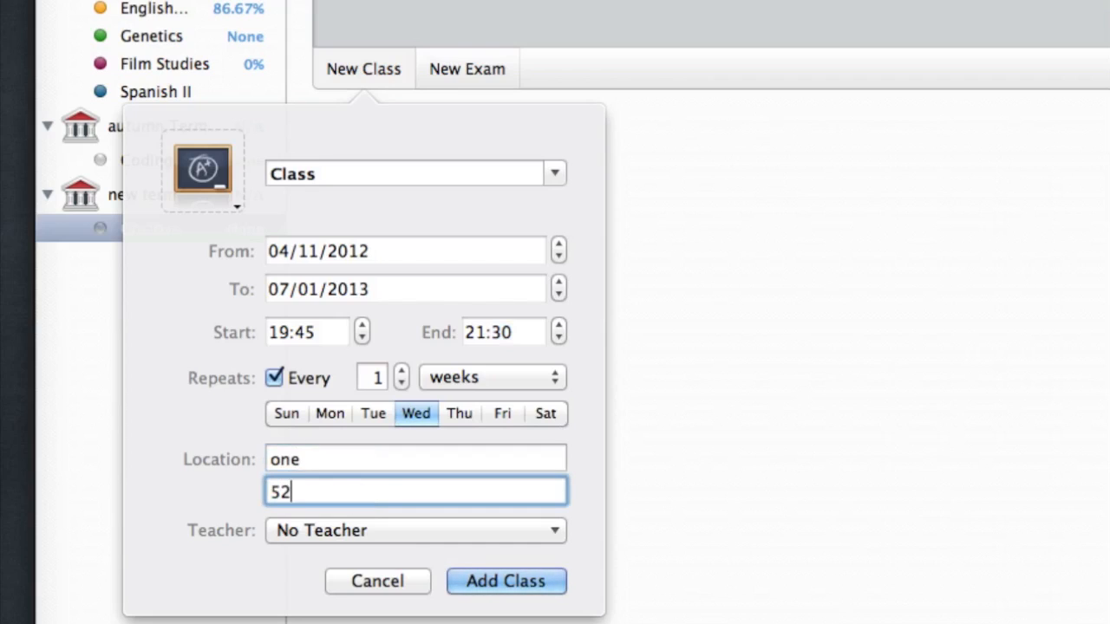
{"action": "left_click", "coordinate": [395, 531]}
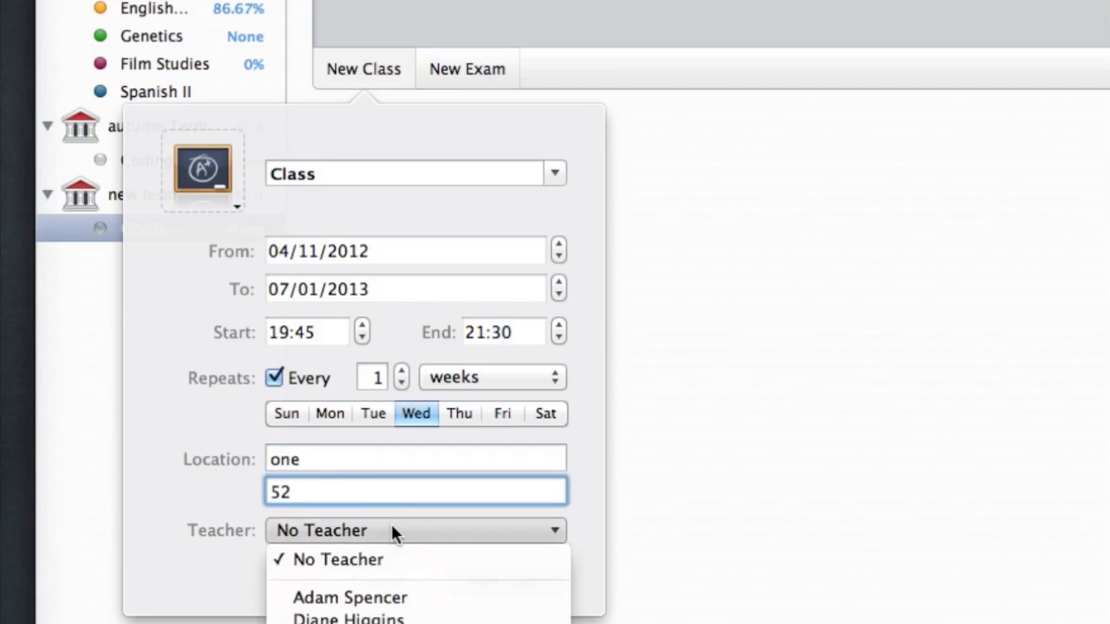
{"action": "left_click", "coordinate": [436, 598]}
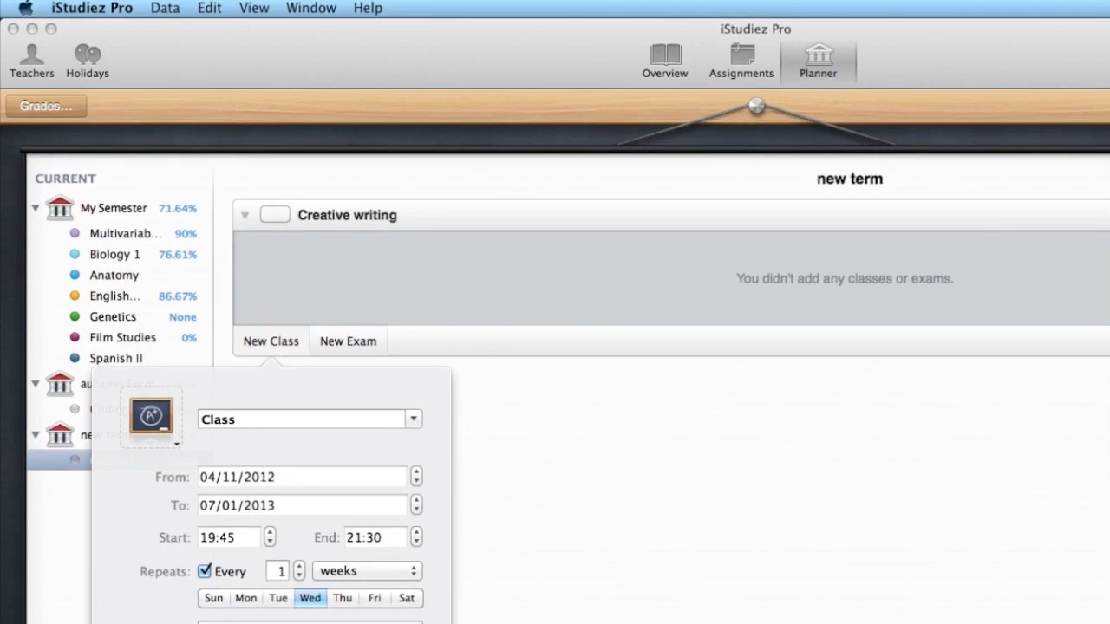
{"action": "key", "text": "Return"}
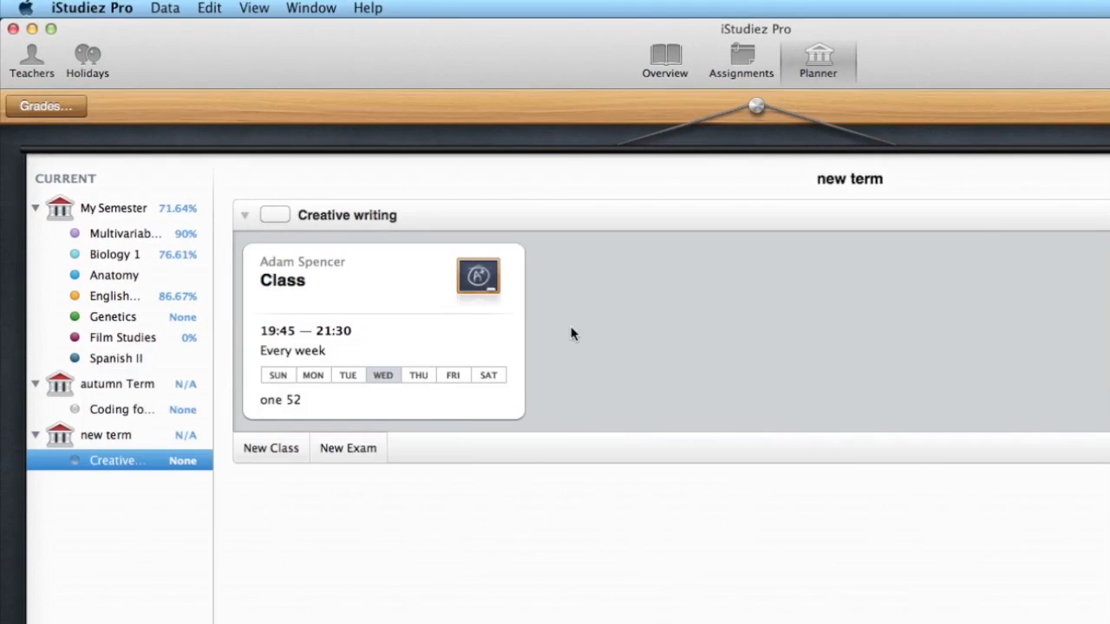
Review the details of the Wednesday Creative writing class without changing them
{"action": "left_click", "coordinate": [429, 288]}
{"action": "double_click", "coordinate": [429, 287]}
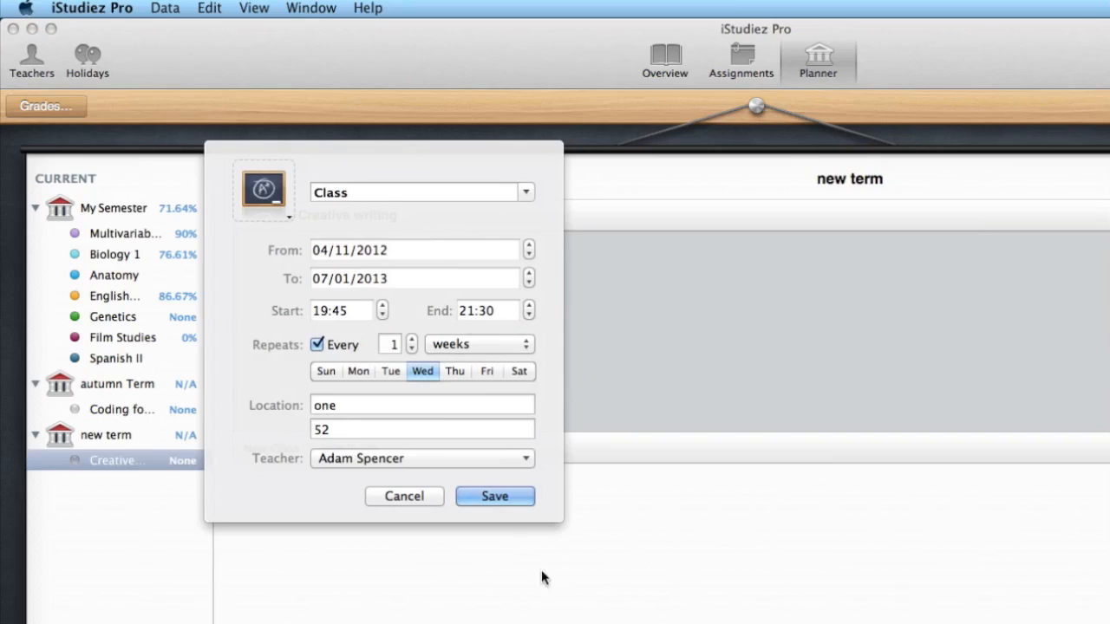
{"action": "left_click", "coordinate": [428, 495]}
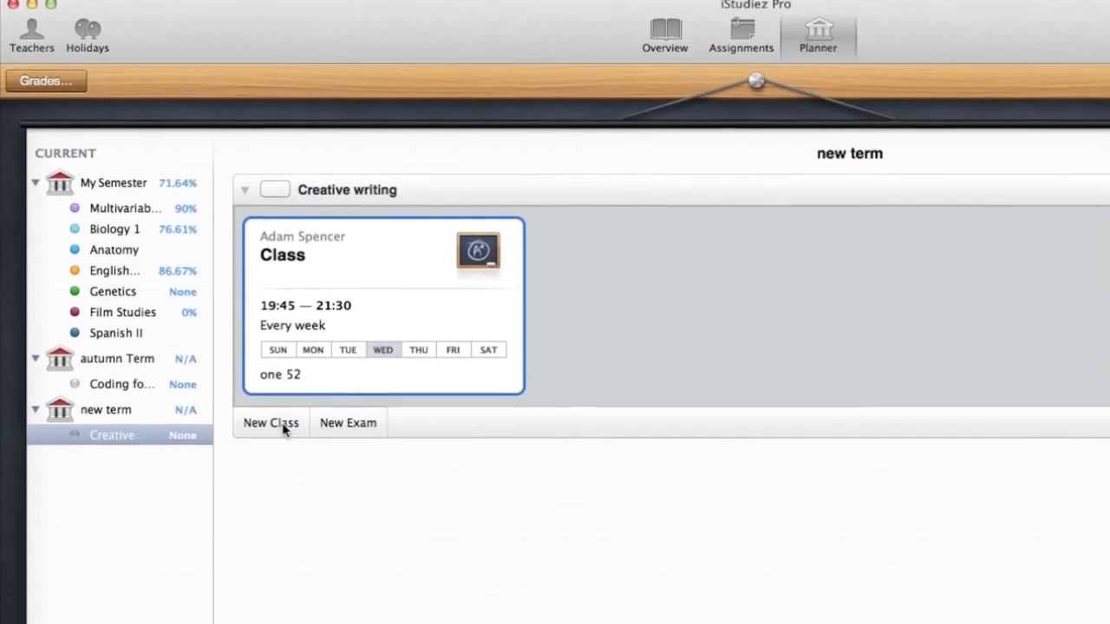
Add a Seminar to Creative writing from 10:50 to 11:45, repeating every weekday, in building two, room 89
{"action": "left_click", "coordinate": [281, 447]}
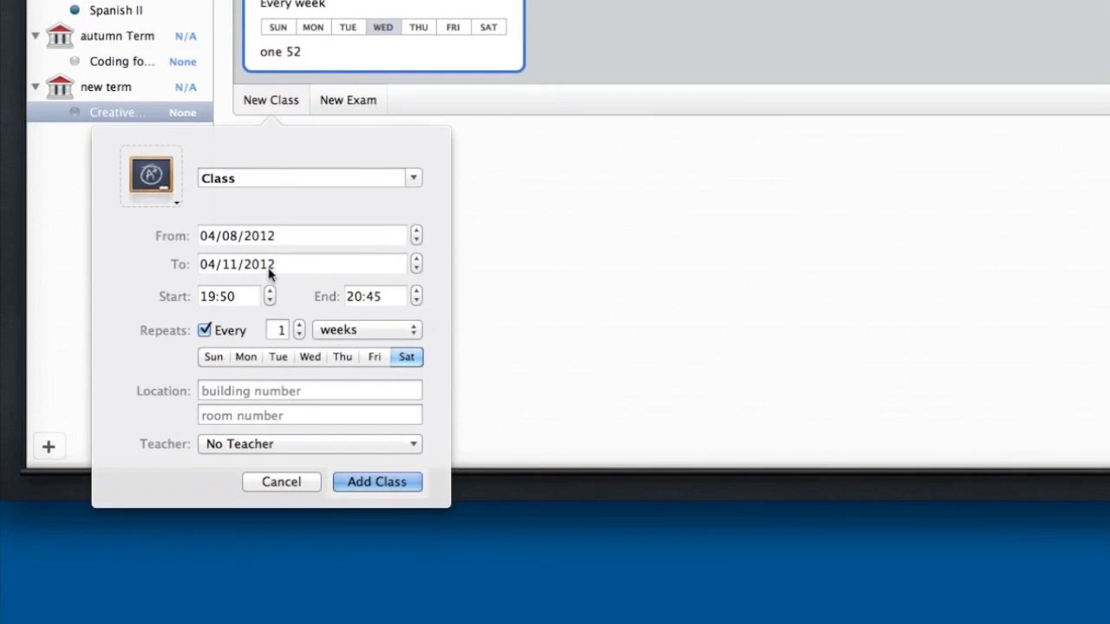
{"action": "left_click", "coordinate": [360, 330]}
{"action": "left_click", "coordinate": [362, 330]}
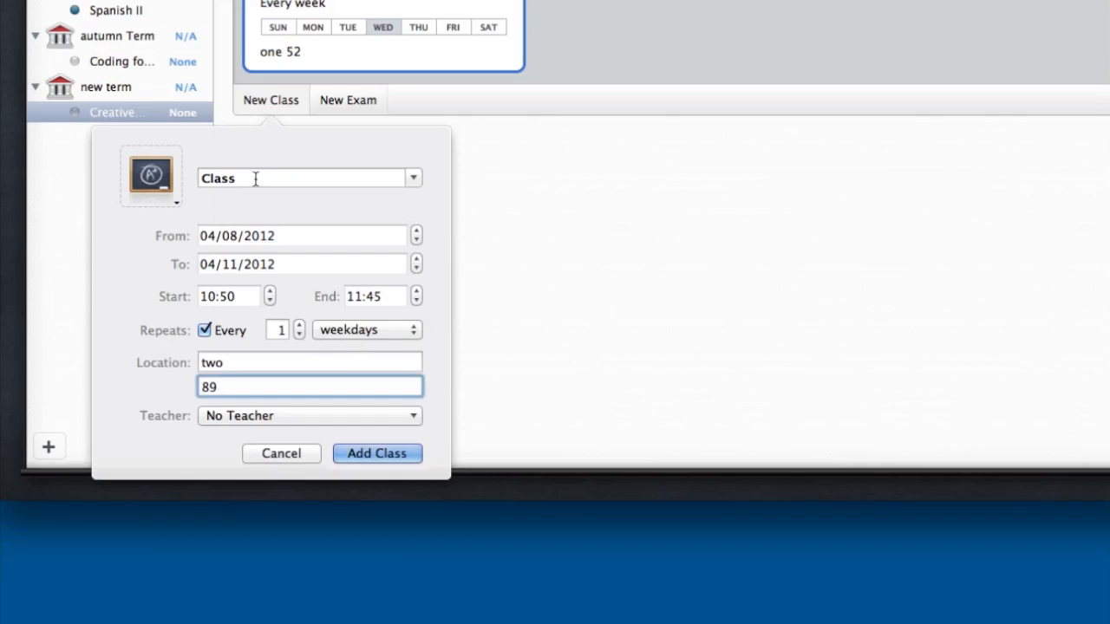
{"action": "left_click", "coordinate": [414, 176]}
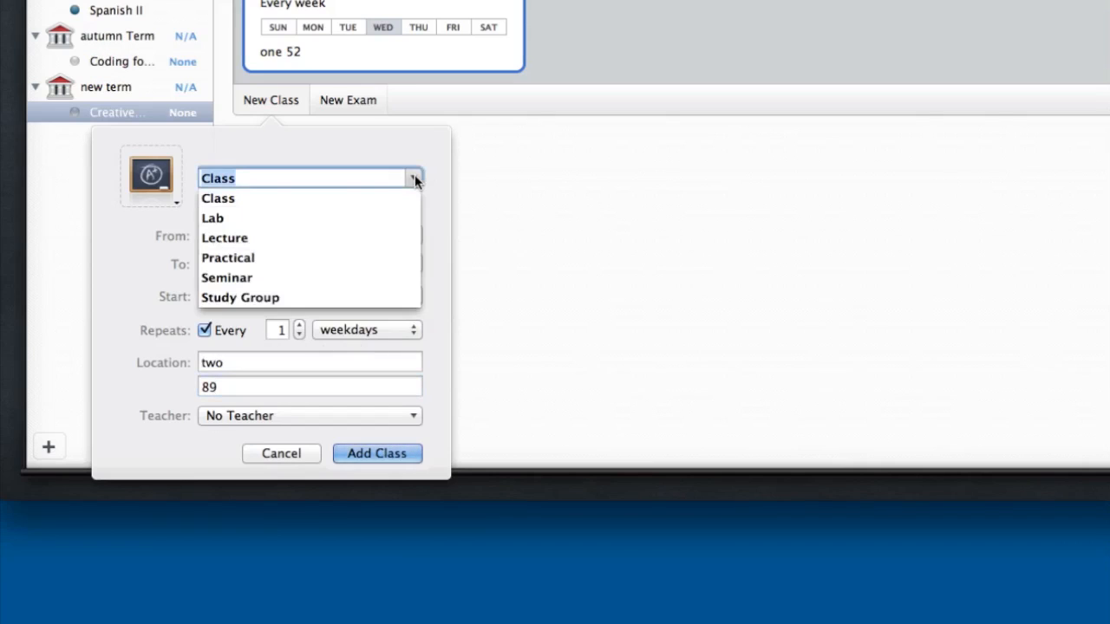
{"action": "left_click", "coordinate": [244, 278]}
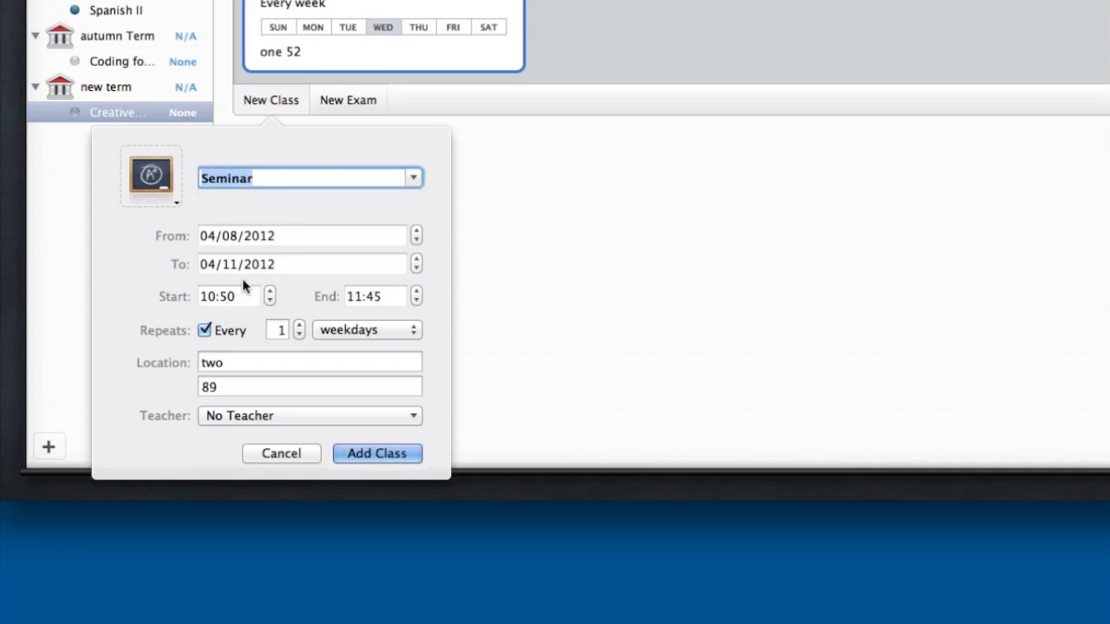
{"action": "left_click", "coordinate": [371, 459]}
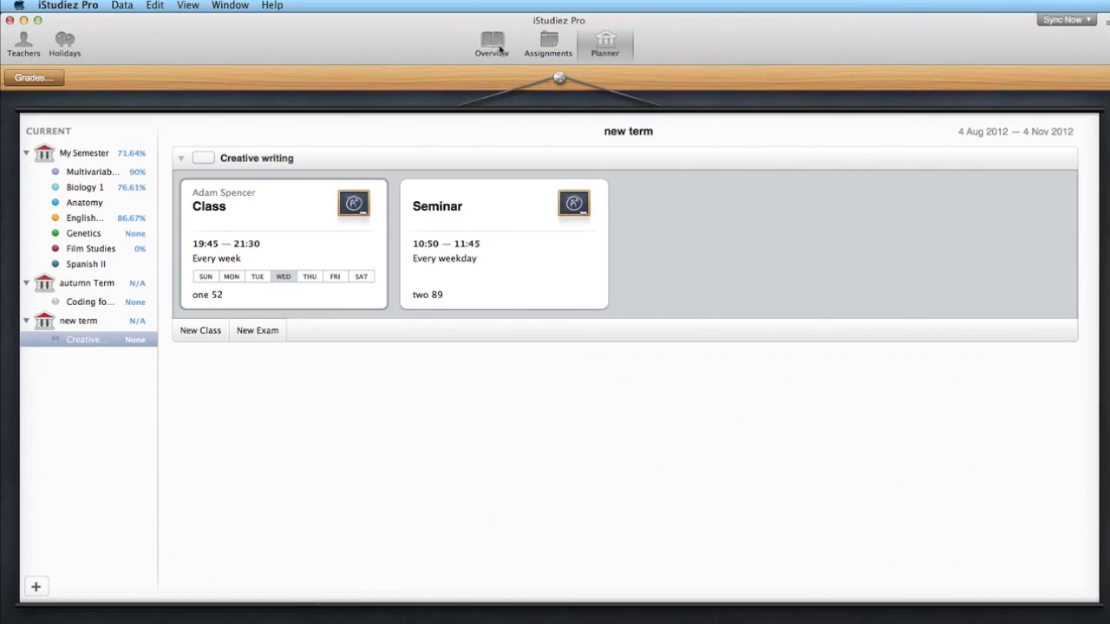
Examine the schedule overview for 1 November 2012 by day and by week to check the Creative writing entries
{"action": "left_click", "coordinate": [499, 49]}
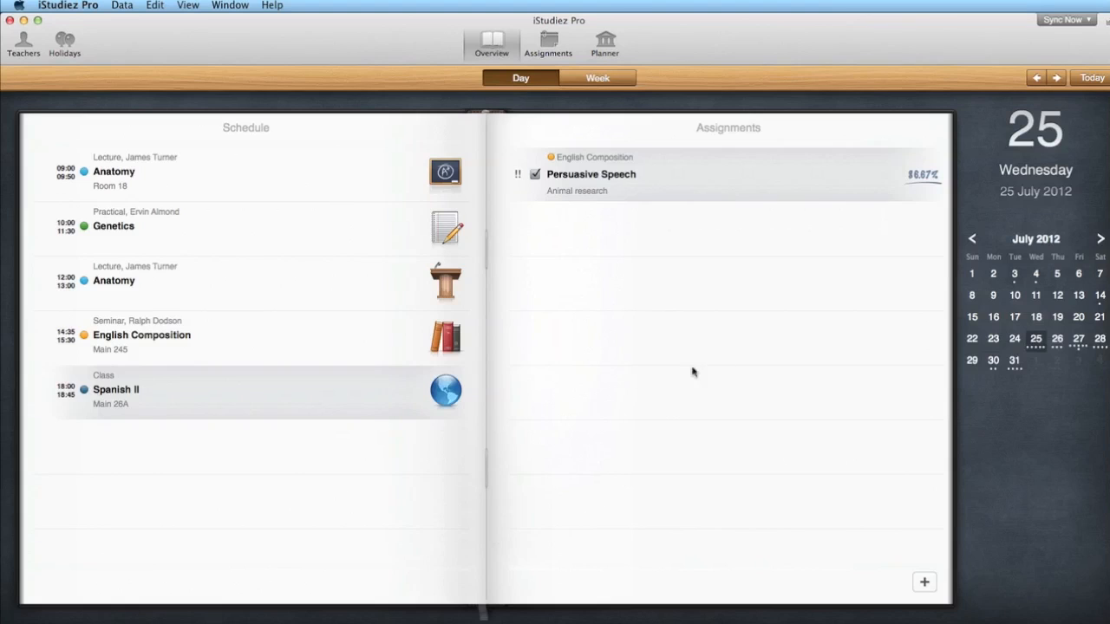
{"action": "left_click", "coordinate": [1099, 242]}
{"action": "left_click", "coordinate": [1099, 241]}
{"action": "left_click", "coordinate": [1099, 242]}
{"action": "left_click", "coordinate": [1099, 242]}
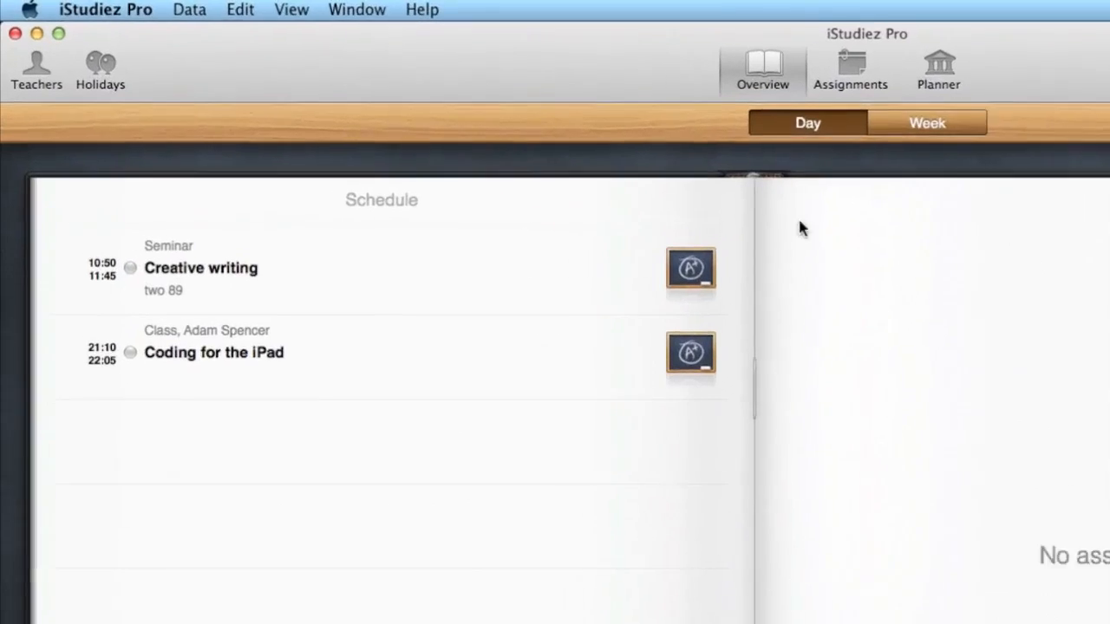
{"action": "left_click", "coordinate": [312, 306]}
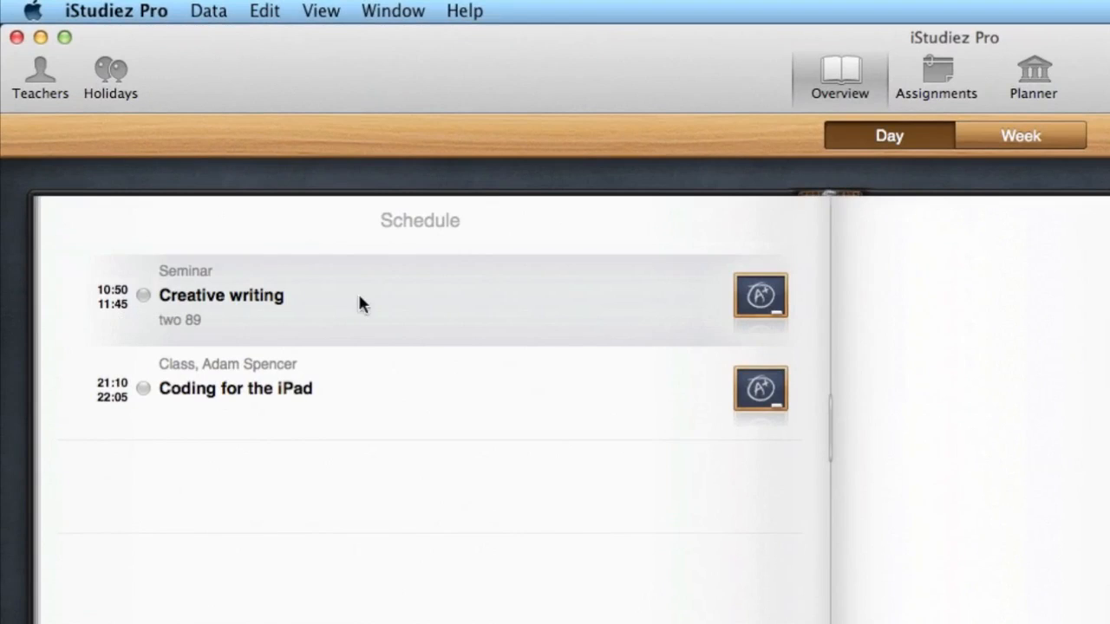
{"action": "left_click", "coordinate": [1039, 146]}
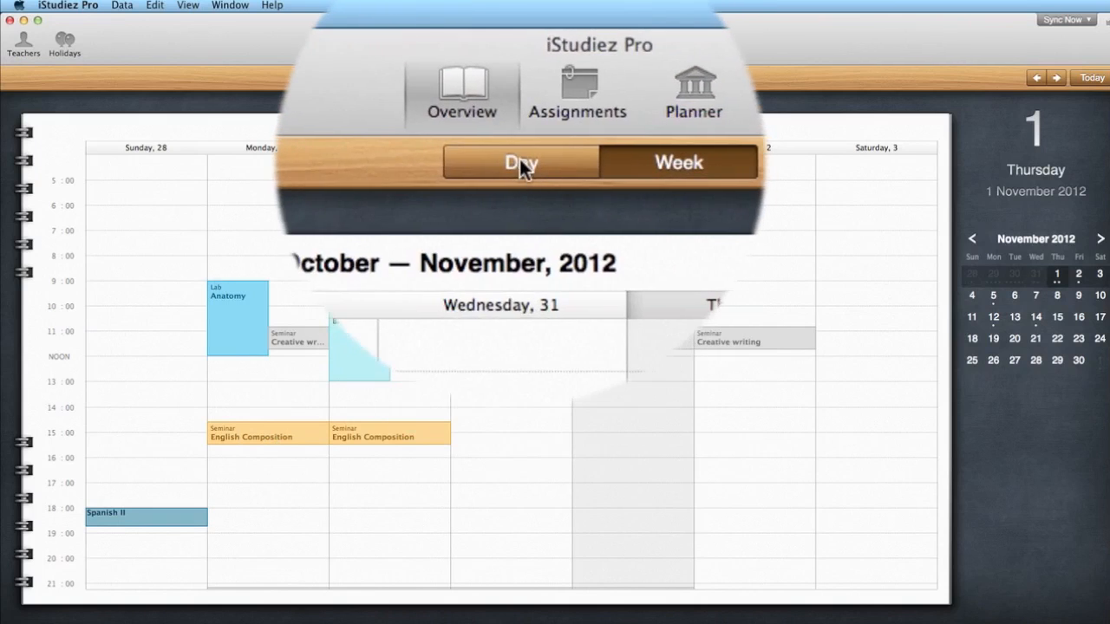
Create a new assignment titled "What I did in the summer" with Low priority
{"action": "left_click", "coordinate": [563, 51]}
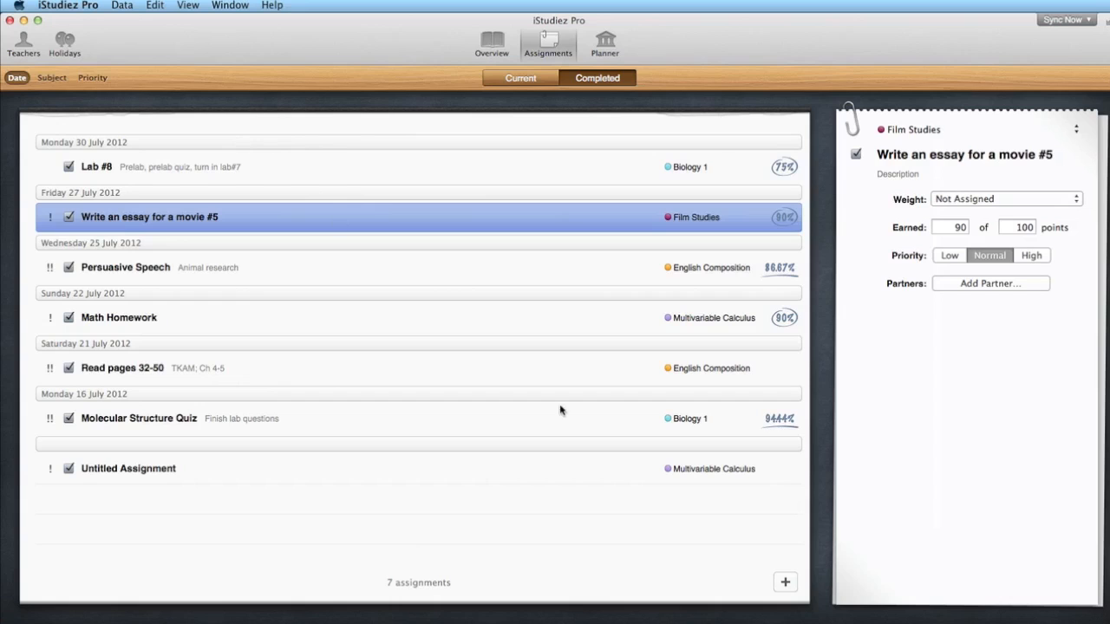
{"action": "left_click", "coordinate": [784, 583]}
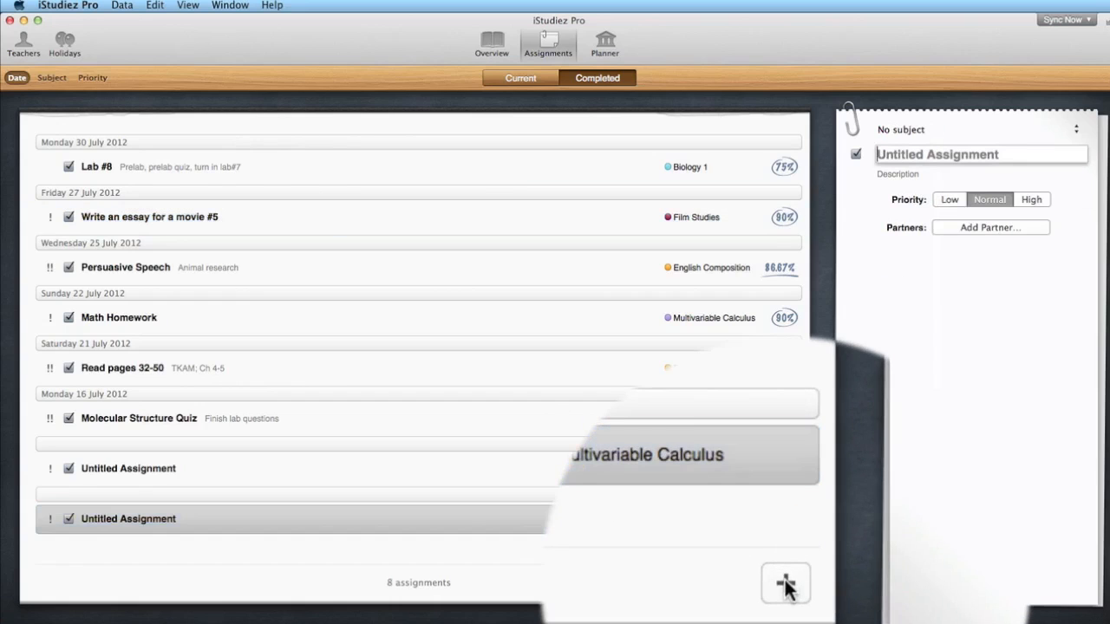
{"action": "type", "text": "What I did in the summer"}
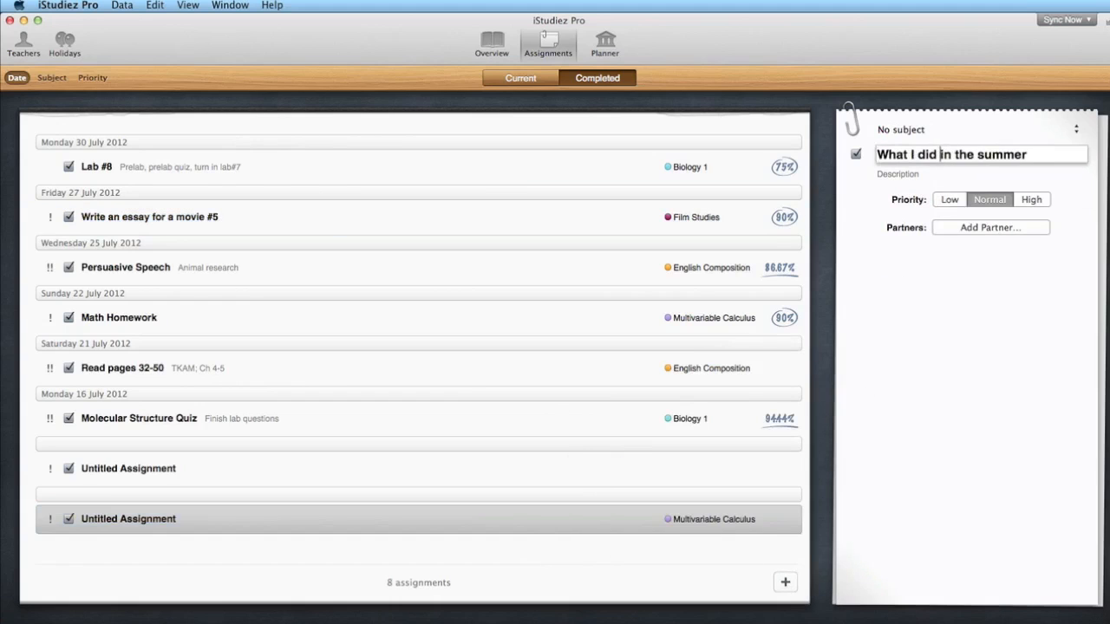
{"action": "left_click", "coordinate": [948, 201]}
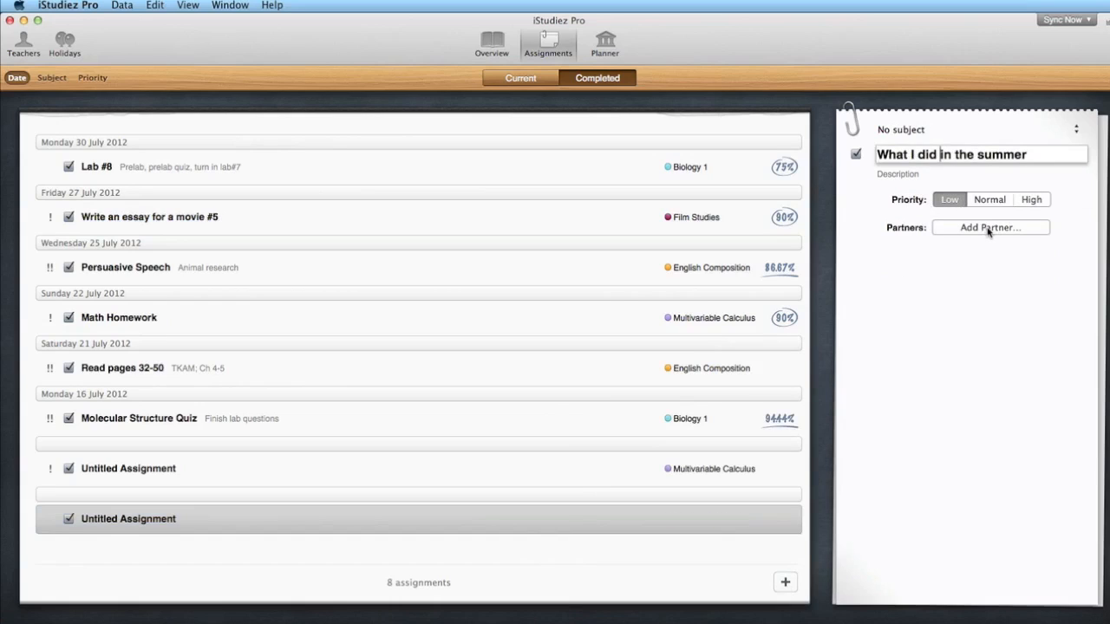
Add a partner from the contacts to the "What I did in the summer" assignment and set its subject to Creative writing
{"action": "left_click", "coordinate": [987, 229]}
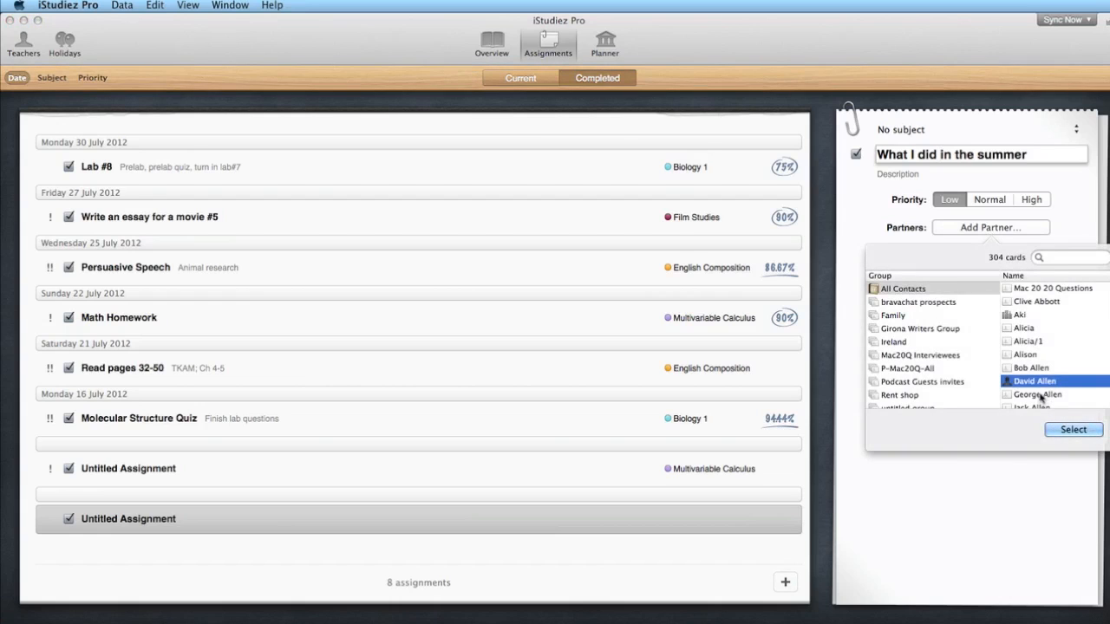
{"action": "type", "text": "bass"}
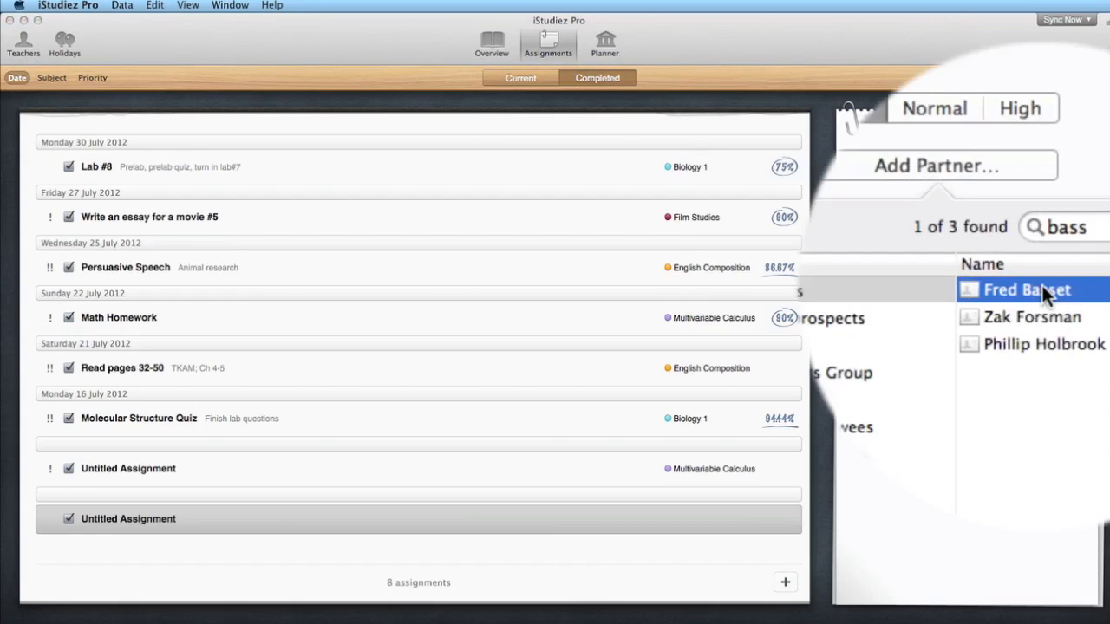
{"action": "left_click", "coordinate": [1066, 435]}
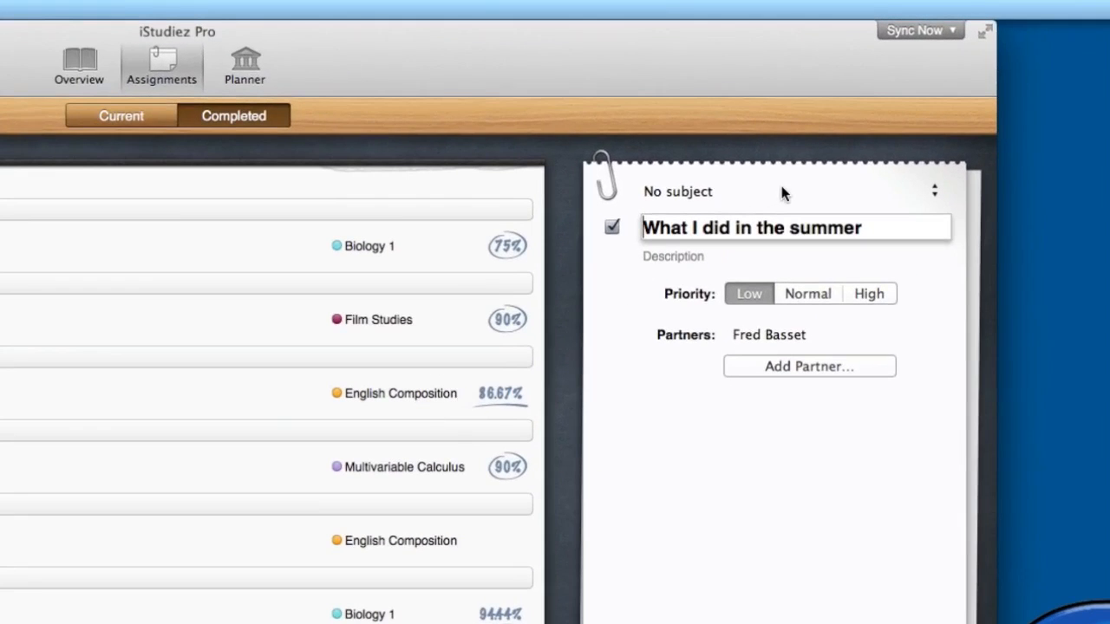
{"action": "left_click", "coordinate": [781, 188]}
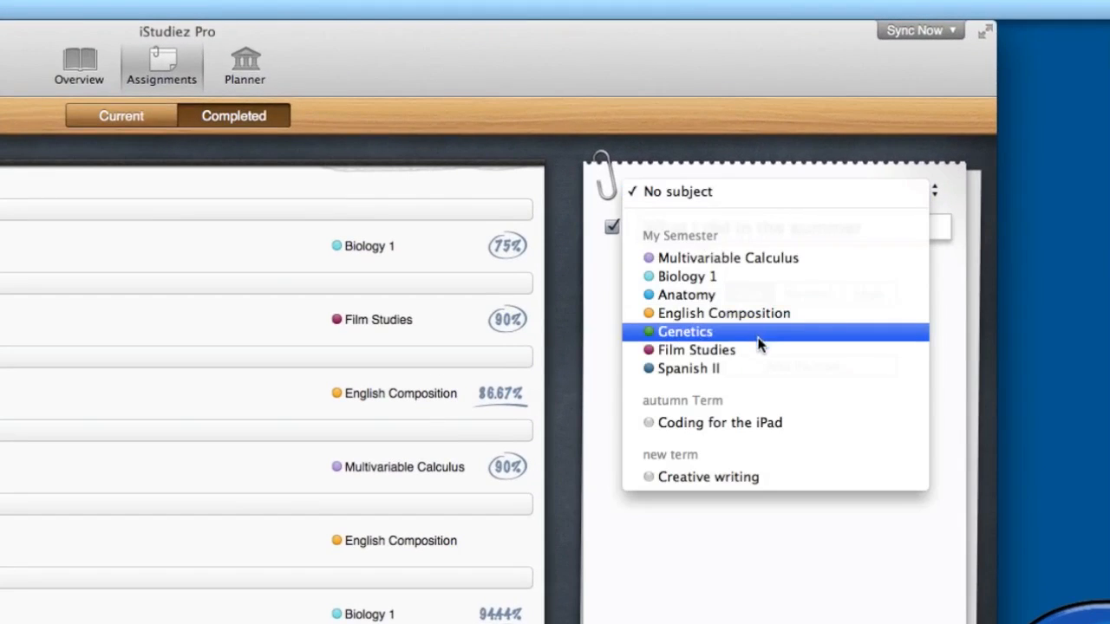
{"action": "left_click", "coordinate": [781, 477]}
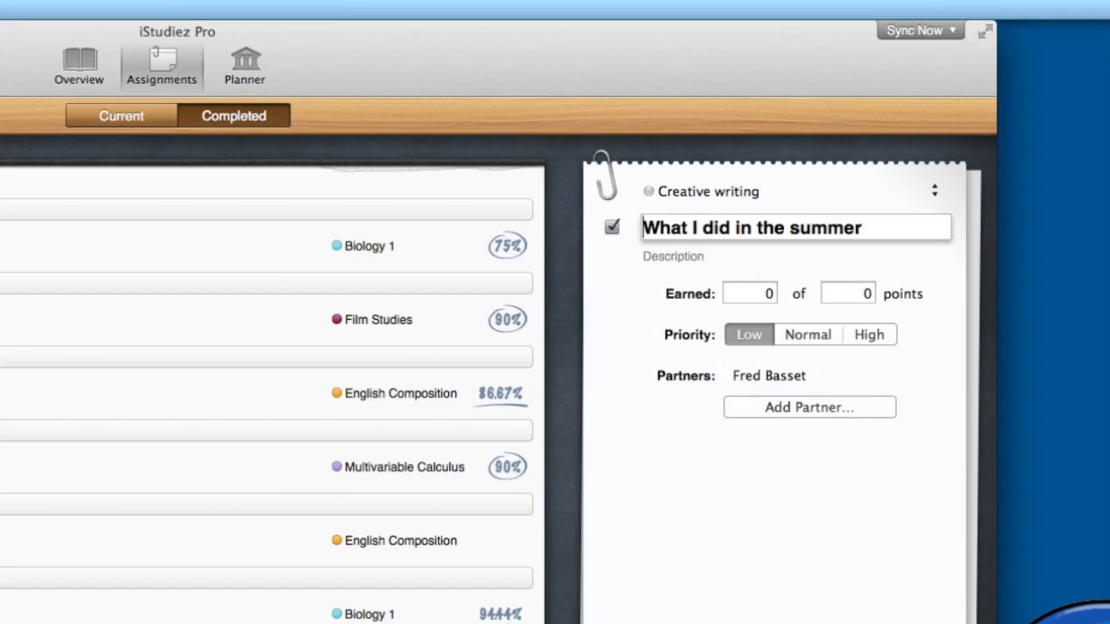
Mark the "What I did in the summer" assignment as not completed and set its notification to 4 days before
{"action": "left_click", "coordinate": [612, 226]}
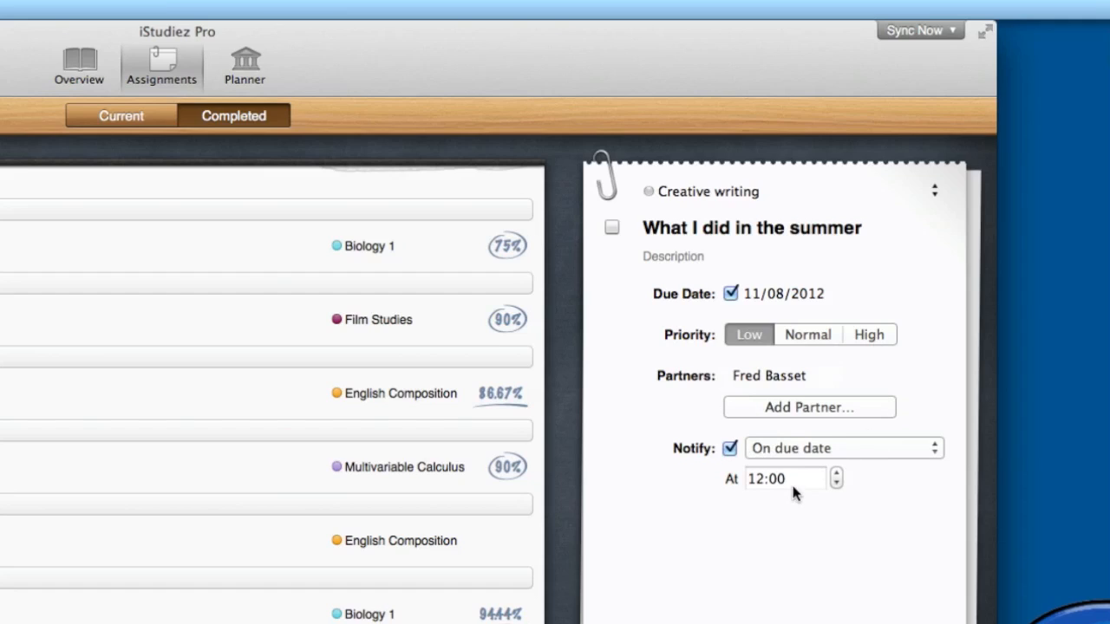
{"action": "left_click", "coordinate": [861, 448]}
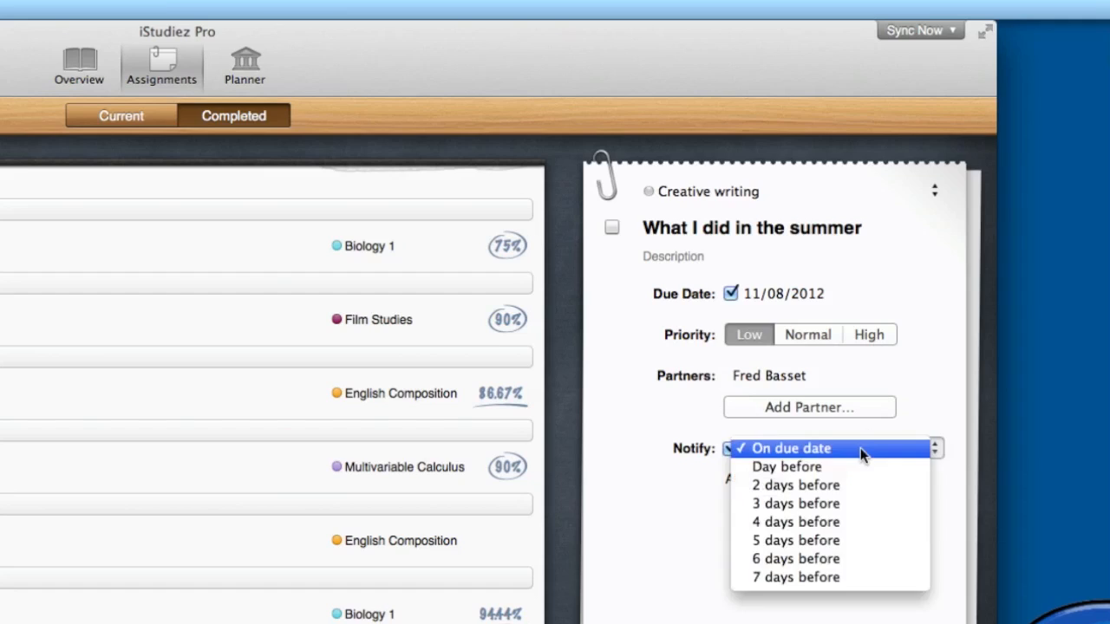
{"action": "left_click", "coordinate": [838, 521]}
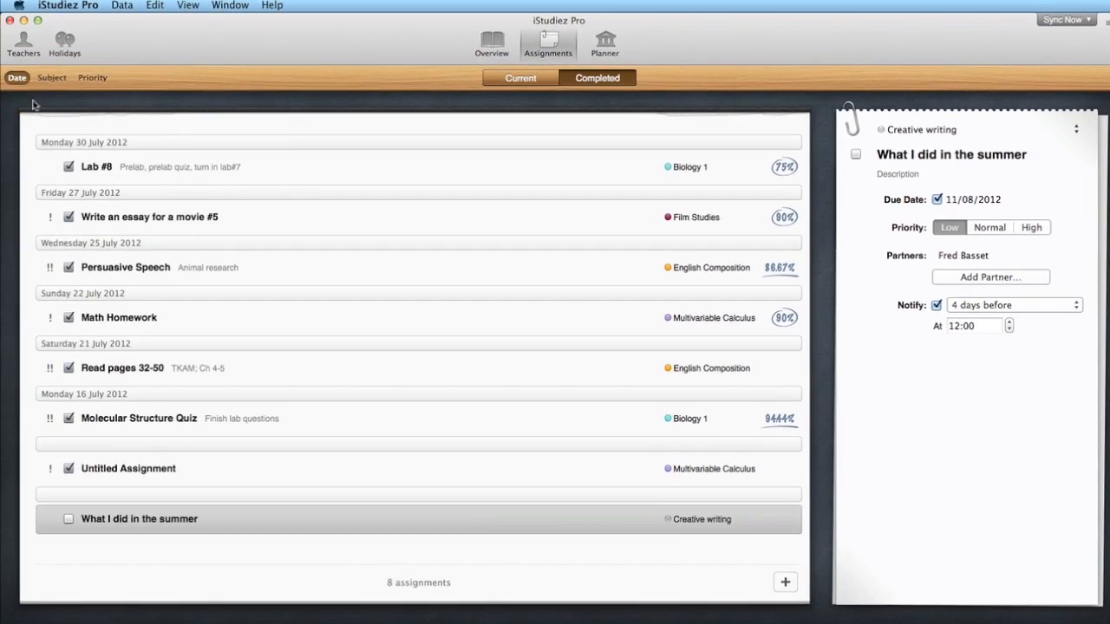
Review the completed assignments grouped by subject, and the current ones grouped by subject and by priority
{"action": "left_click", "coordinate": [118, 203]}
{"action": "left_click", "coordinate": [53, 80]}
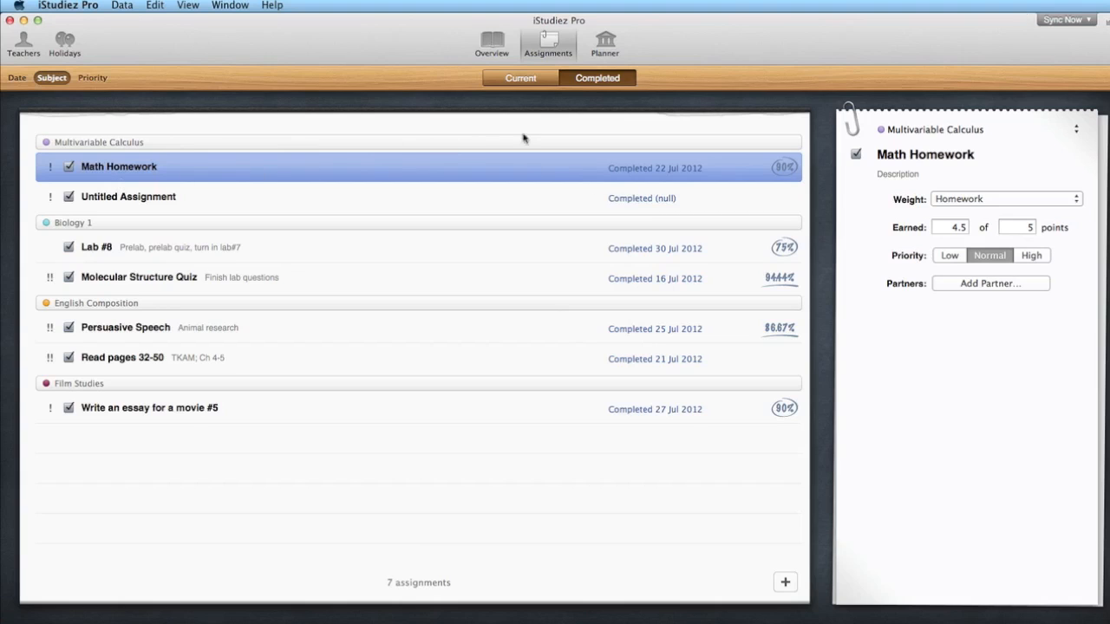
{"action": "left_click", "coordinate": [529, 81]}
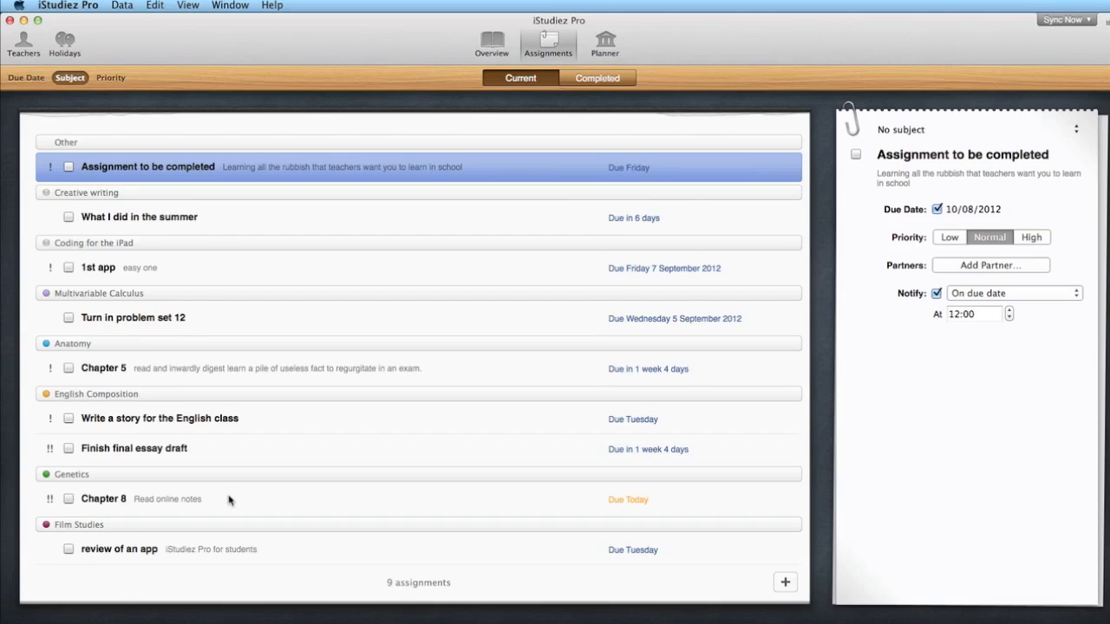
{"action": "left_click", "coordinate": [110, 78]}
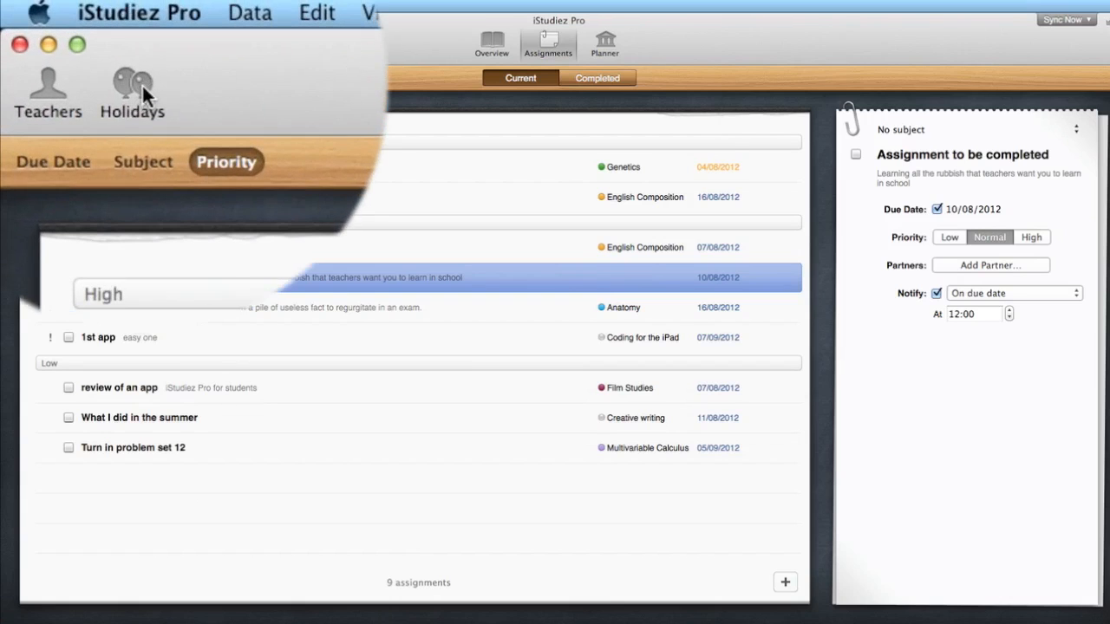
Add a new holiday named "half term holiday" to the list of holidays
{"action": "left_click", "coordinate": [141, 83]}
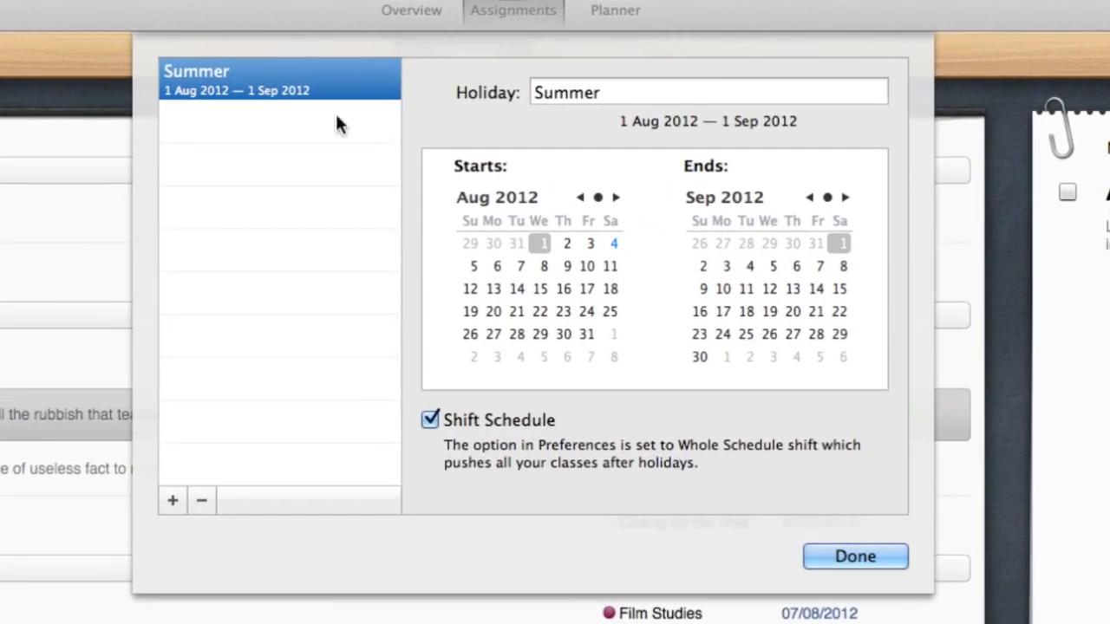
{"action": "left_click", "coordinate": [171, 510]}
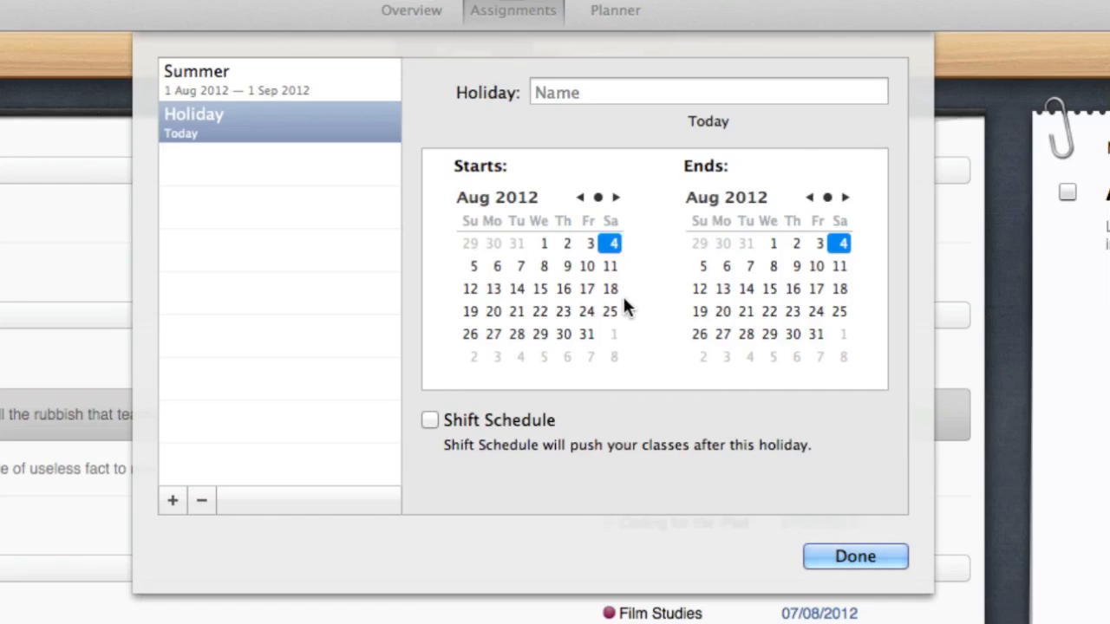
{"action": "left_click", "coordinate": [649, 94]}
{"action": "type", "text": "half term holiday"}
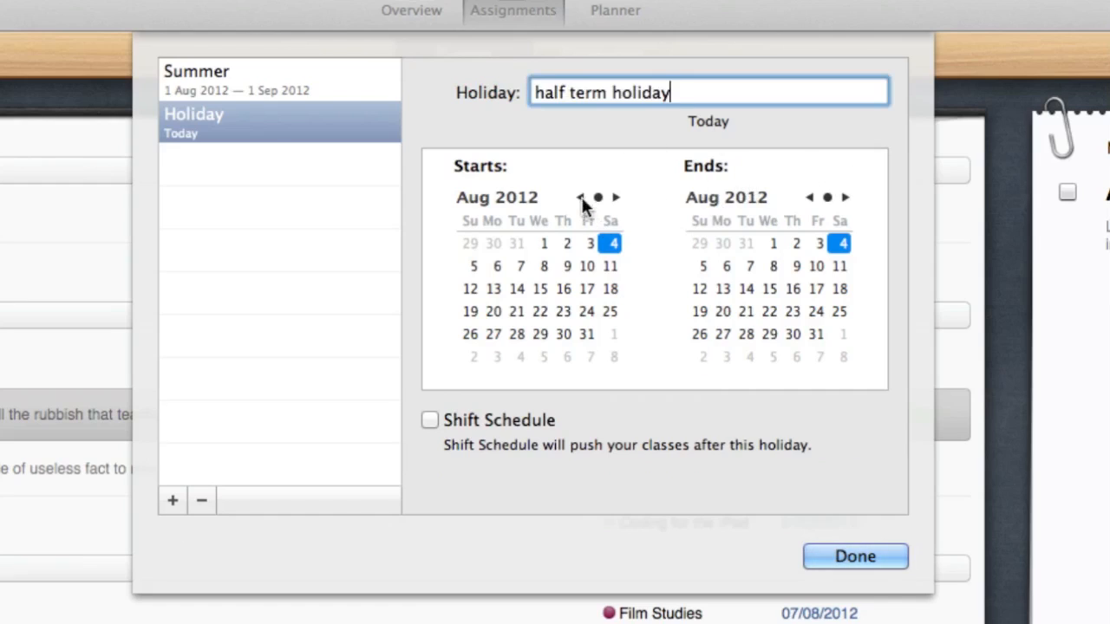
Set the half term holiday from 29 October to 1 November 2012 with Shift Schedule enabled, and close the holiday settings
{"action": "left_click", "coordinate": [615, 198]}
{"action": "left_click", "coordinate": [616, 197]}
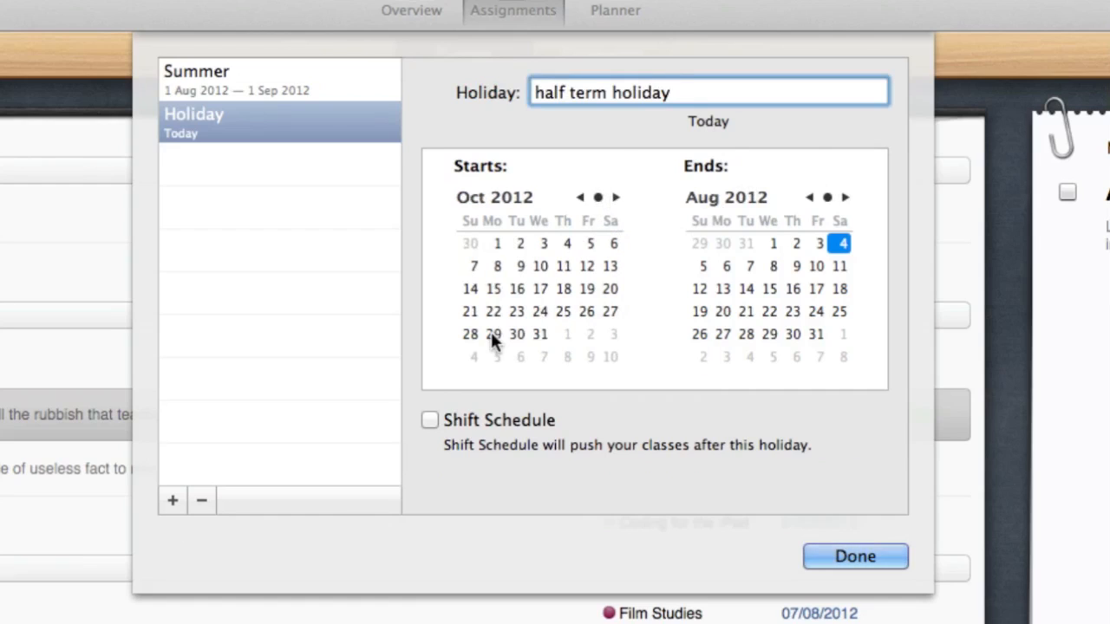
{"action": "left_click", "coordinate": [490, 333]}
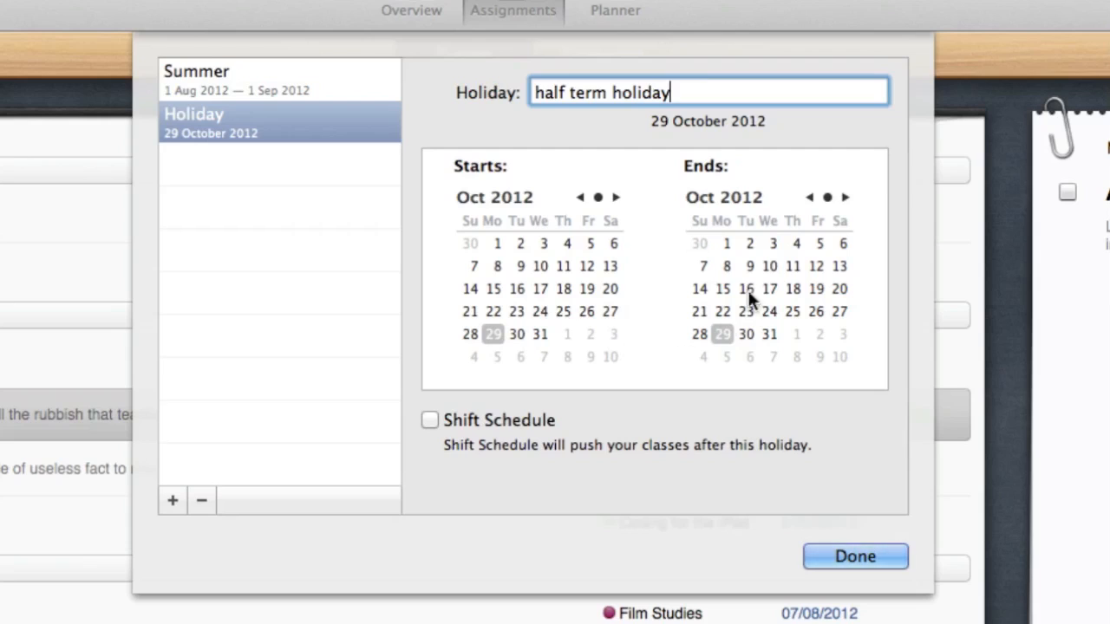
{"action": "left_click", "coordinate": [796, 334]}
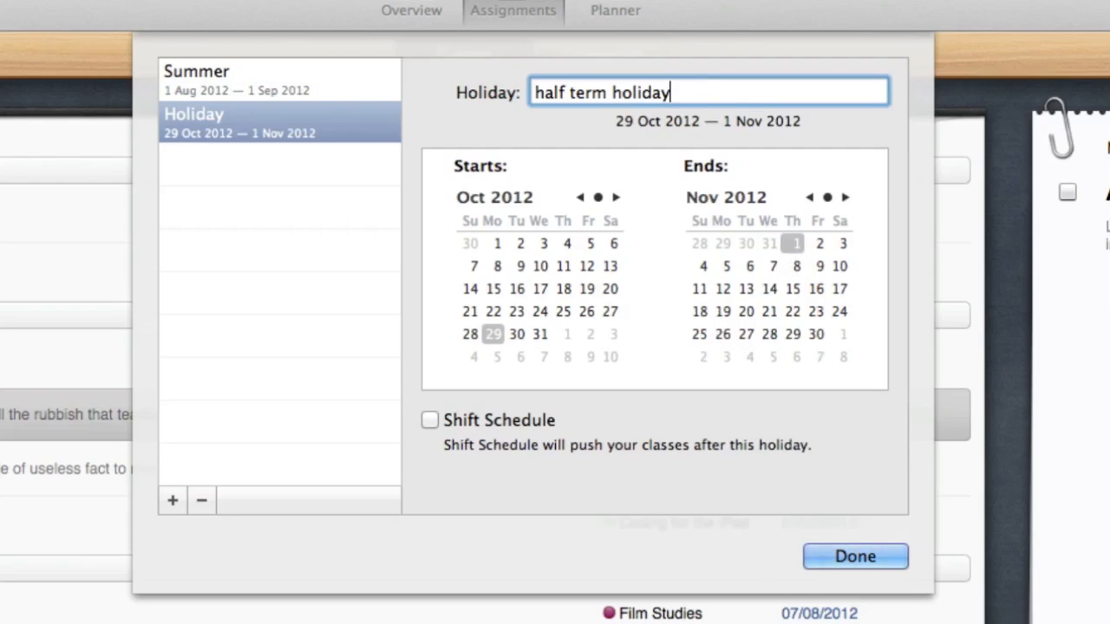
{"action": "left_click", "coordinate": [427, 417]}
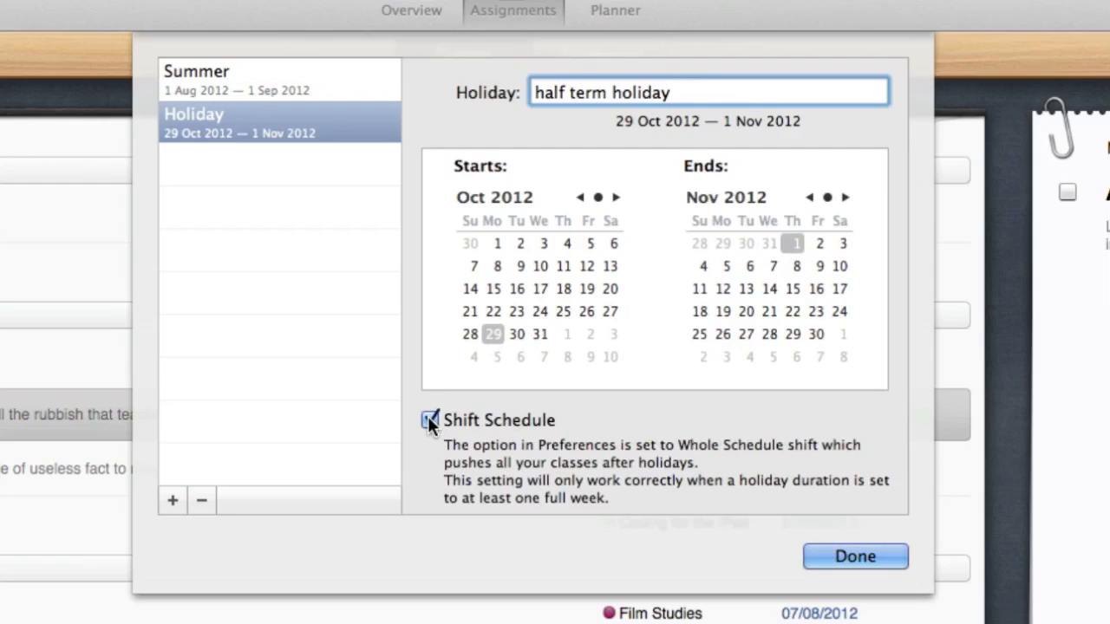
{"action": "left_click", "coordinate": [859, 556]}
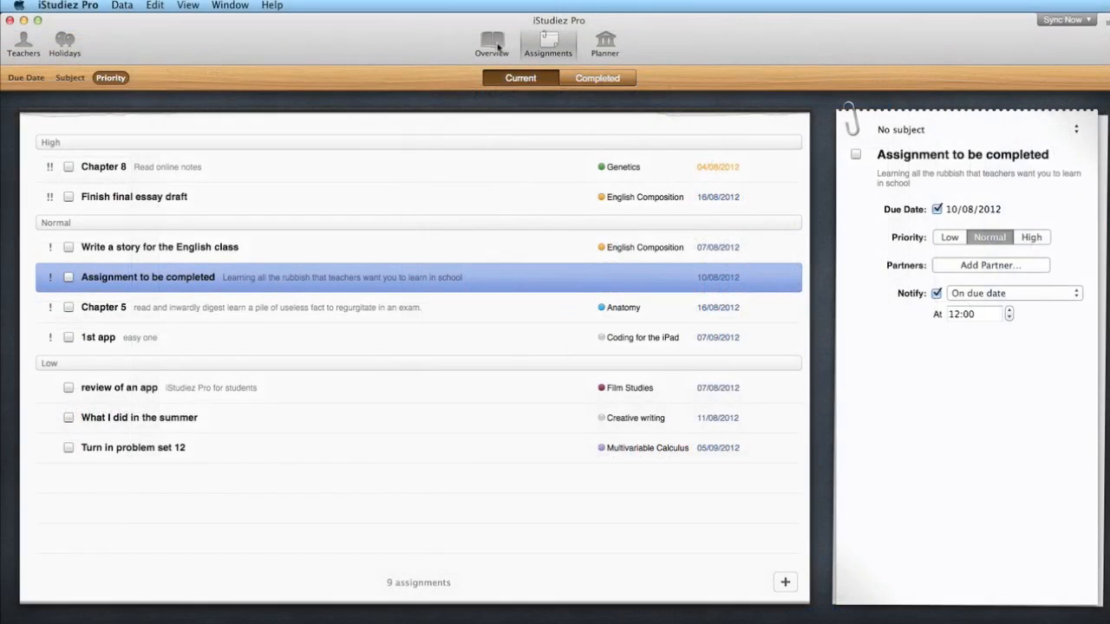
Check the half term holiday in the schedule overview for 1 November 2012 by week and by day
{"action": "left_click", "coordinate": [492, 43]}
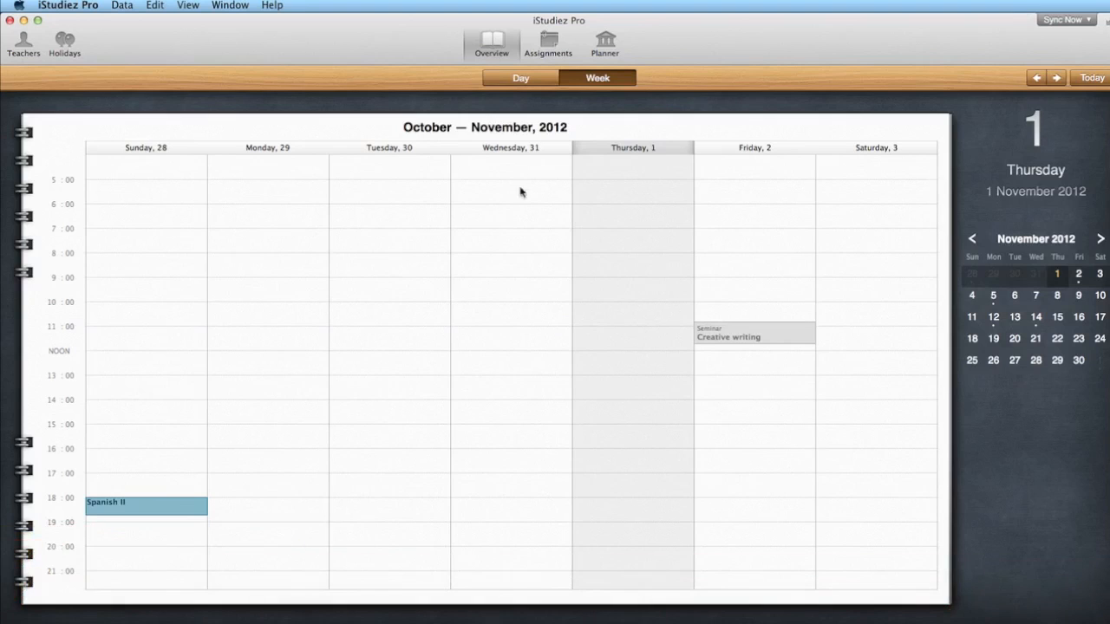
{"action": "left_click", "coordinate": [525, 79]}
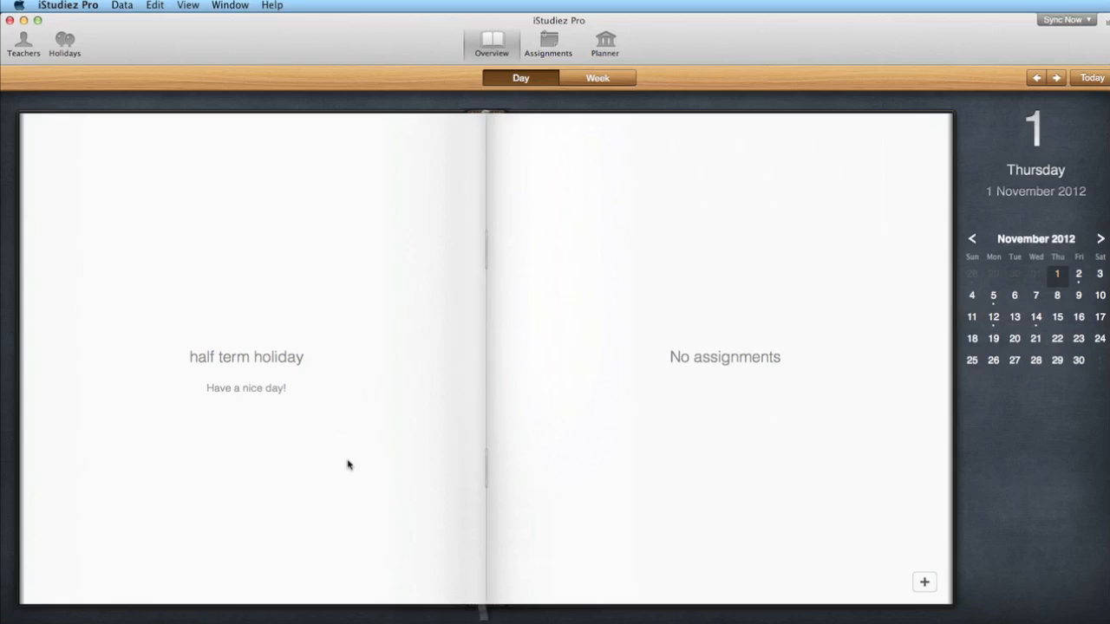
{"action": "left_click", "coordinate": [633, 75]}
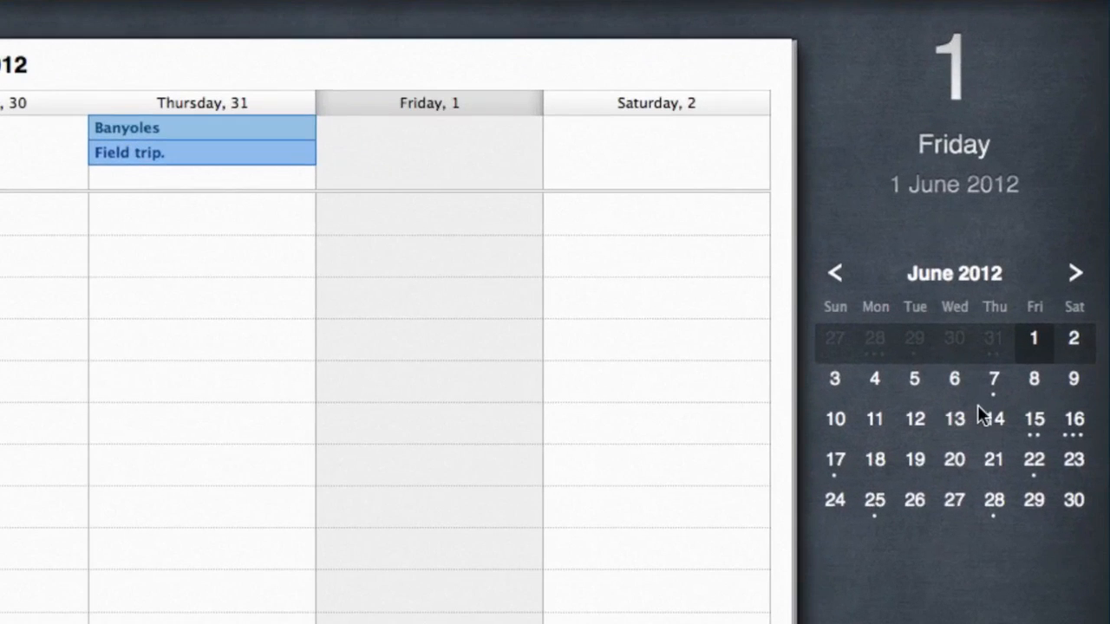
Browse the weekly schedule from 14 June 2012 and 20 June 2012 forward to the week of 25 July 2012
{"action": "left_click", "coordinate": [980, 417]}
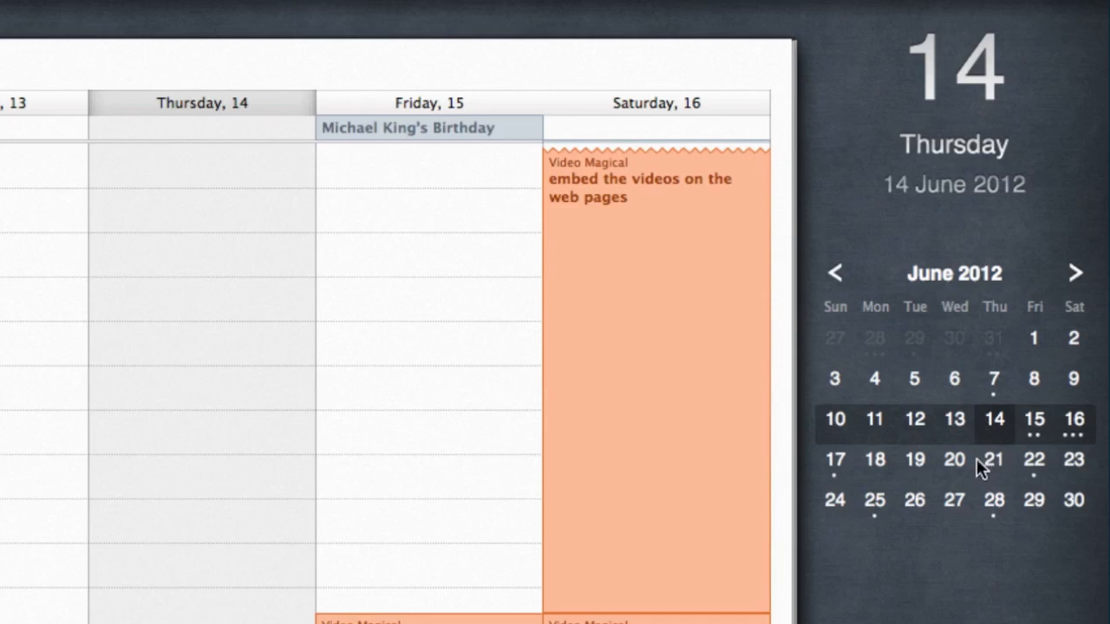
{"action": "left_click", "coordinate": [945, 460]}
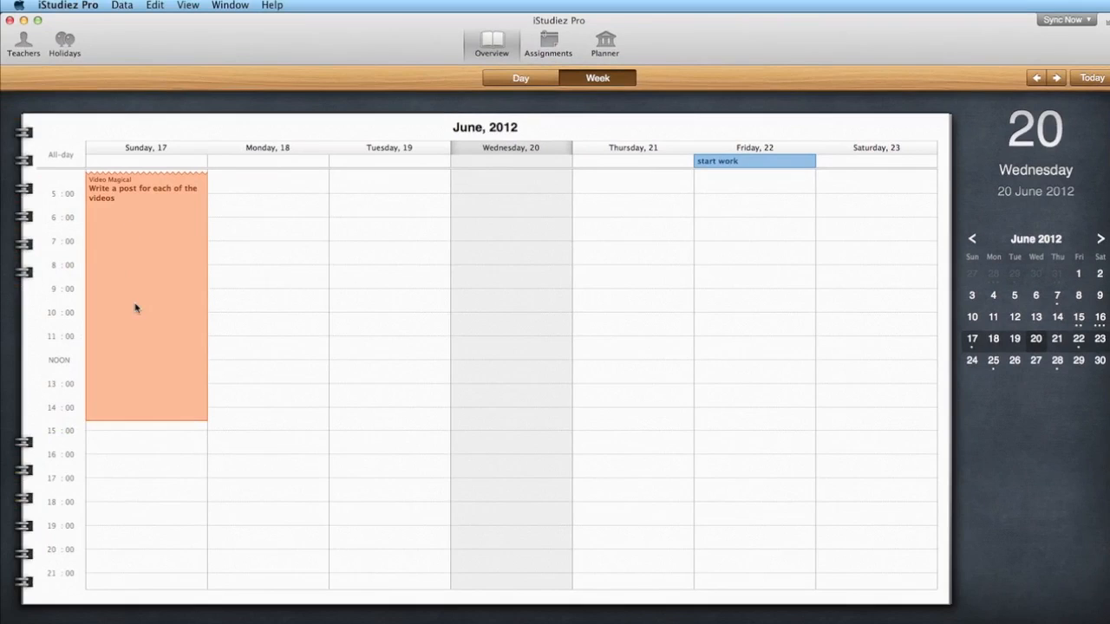
{"action": "key", "text": "Right"}
{"action": "key", "text": "Right"}
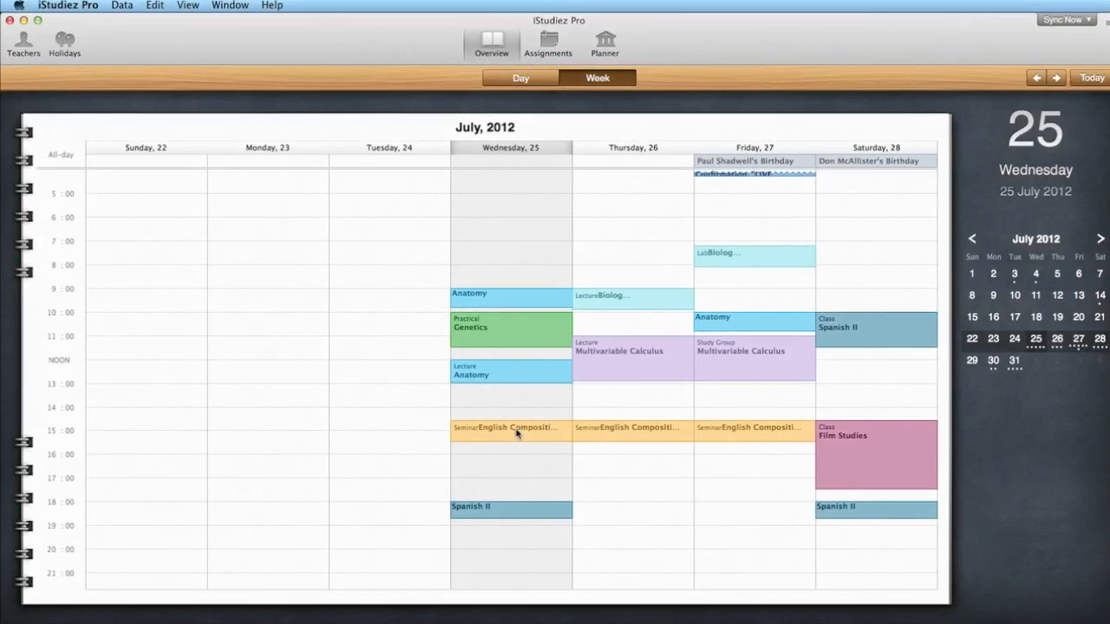
Inspect the English Composition seminar and the noon Anatomy lecture on Wednesday 25 July 2012
{"action": "left_click", "coordinate": [517, 434]}
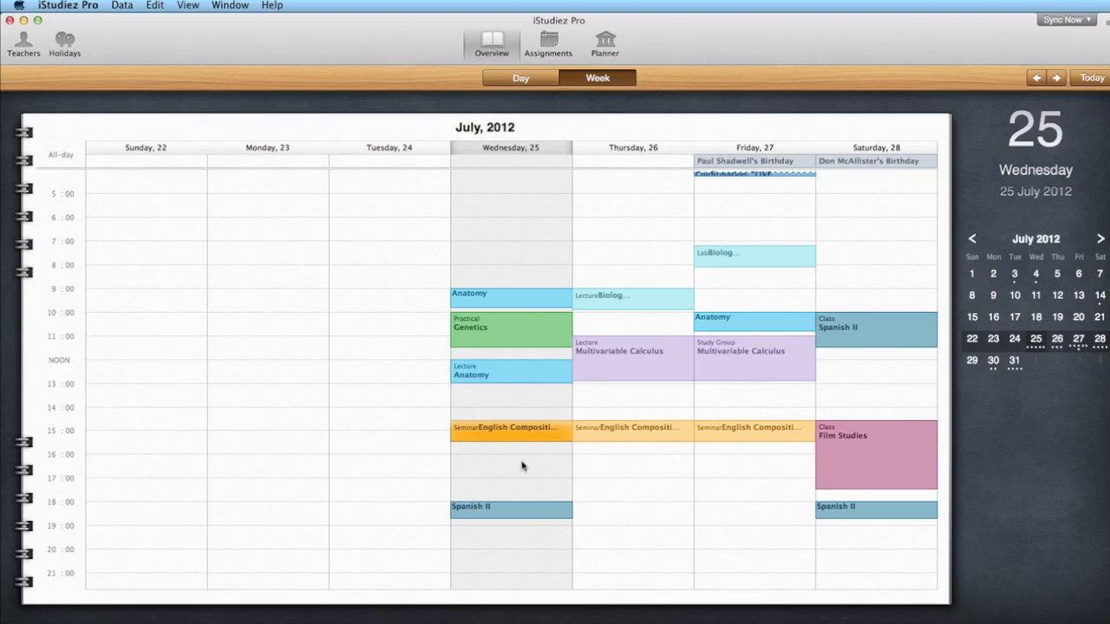
{"action": "left_click", "coordinate": [534, 373]}
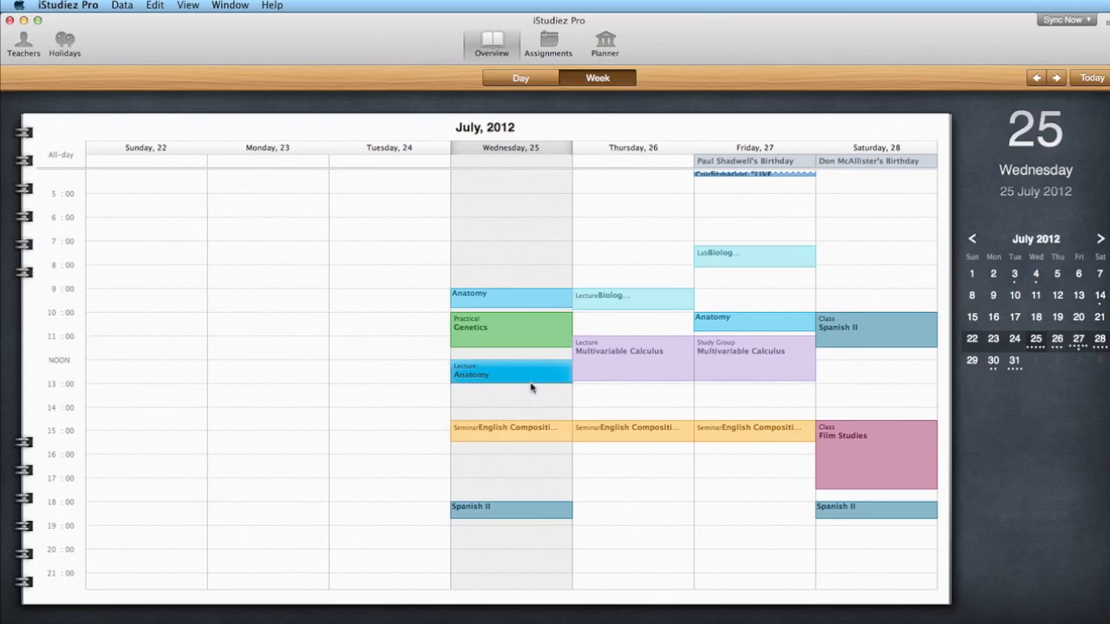
{"action": "left_click", "coordinate": [531, 386]}
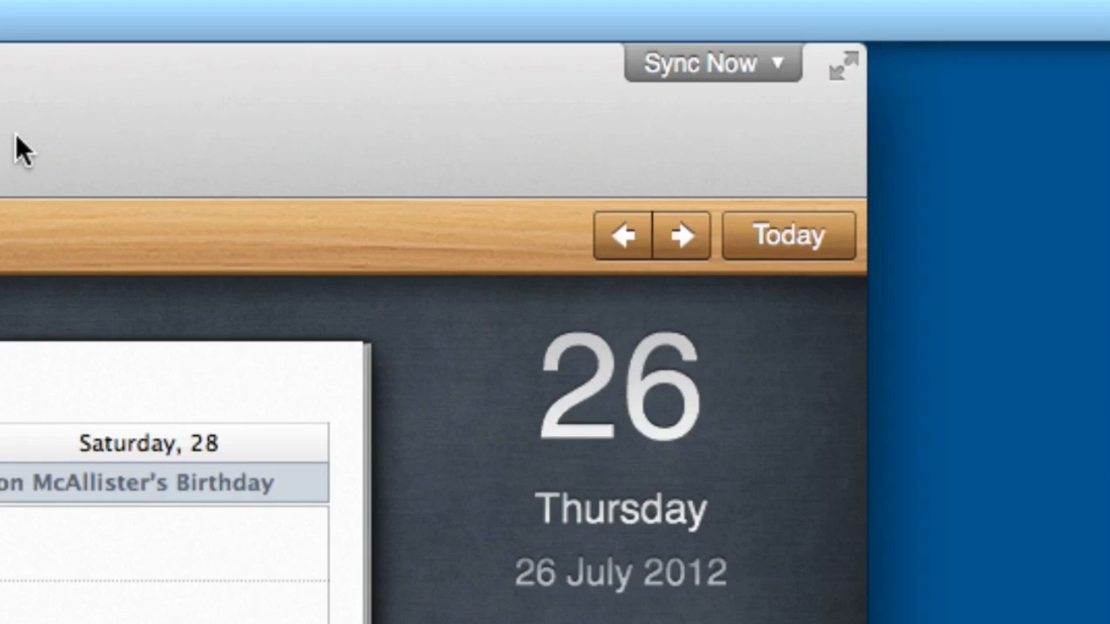
Sync the planner data with the signed-in account
{"action": "left_click", "coordinate": [774, 58]}
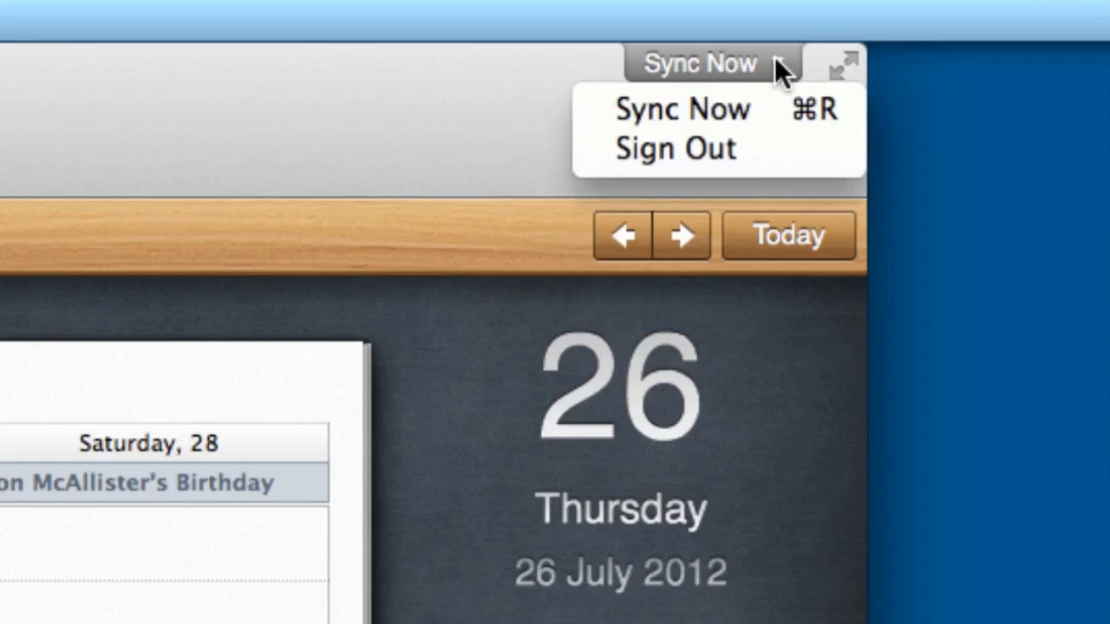
{"action": "left_click", "coordinate": [711, 114]}
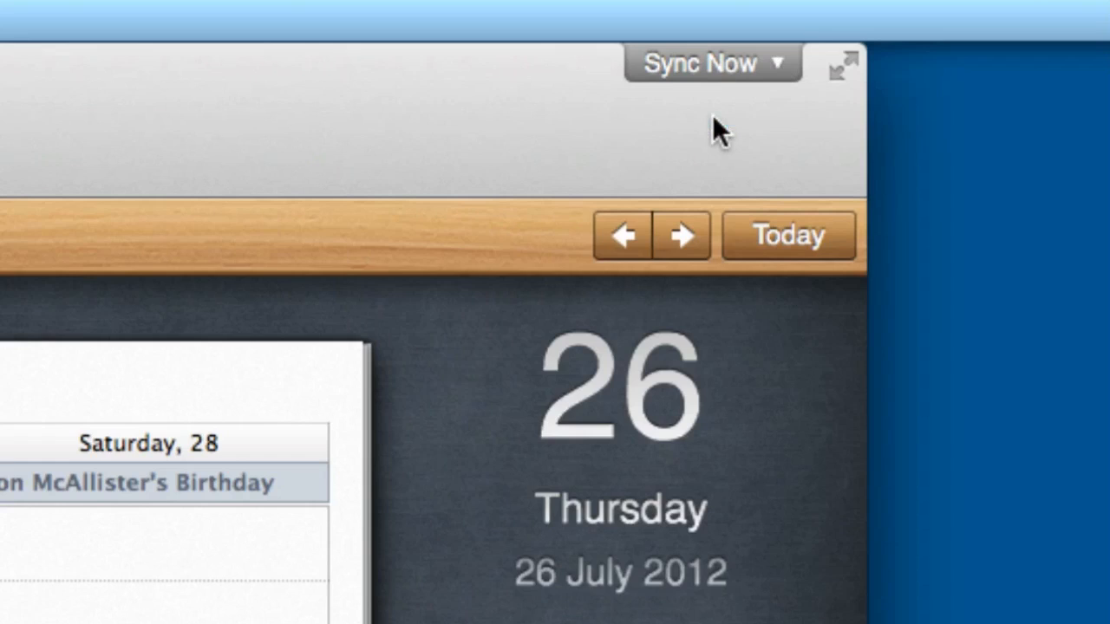